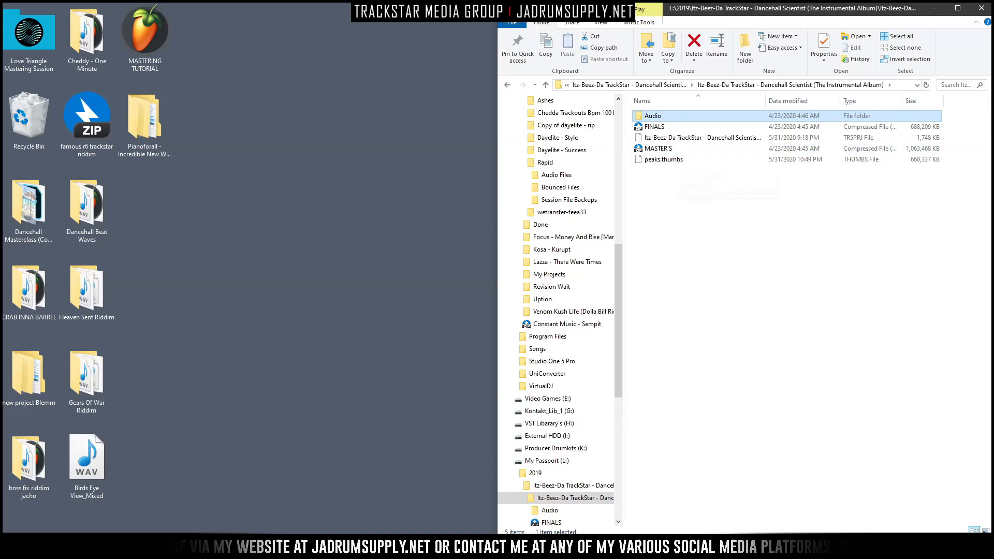
# Display the album folder's contents as large icons and select the Dancehall Scientist project file.
pyautogui.click(986, 531)
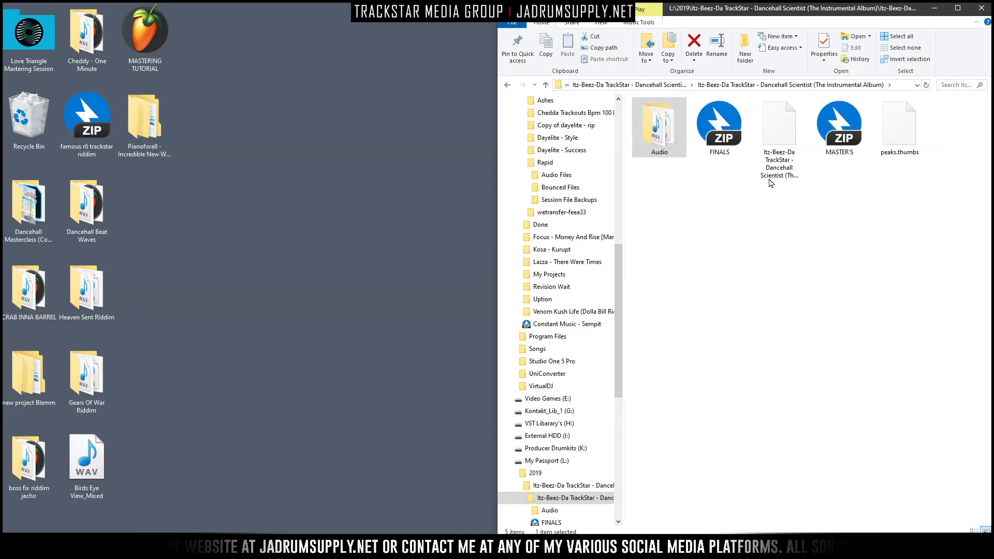
pyautogui.click(795, 138)
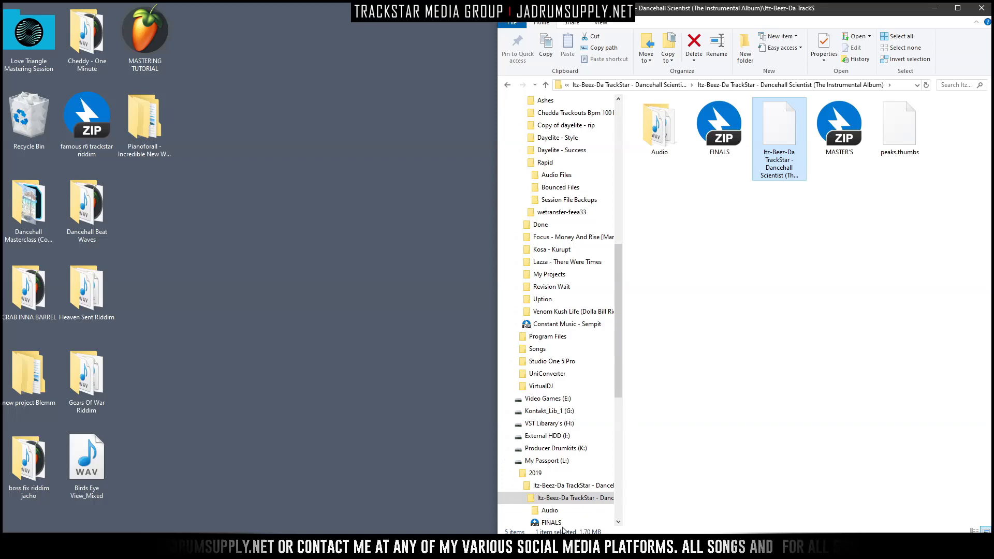
# Find and launch T-RackS 5.
pyautogui.press('super')
pyautogui.write('t')
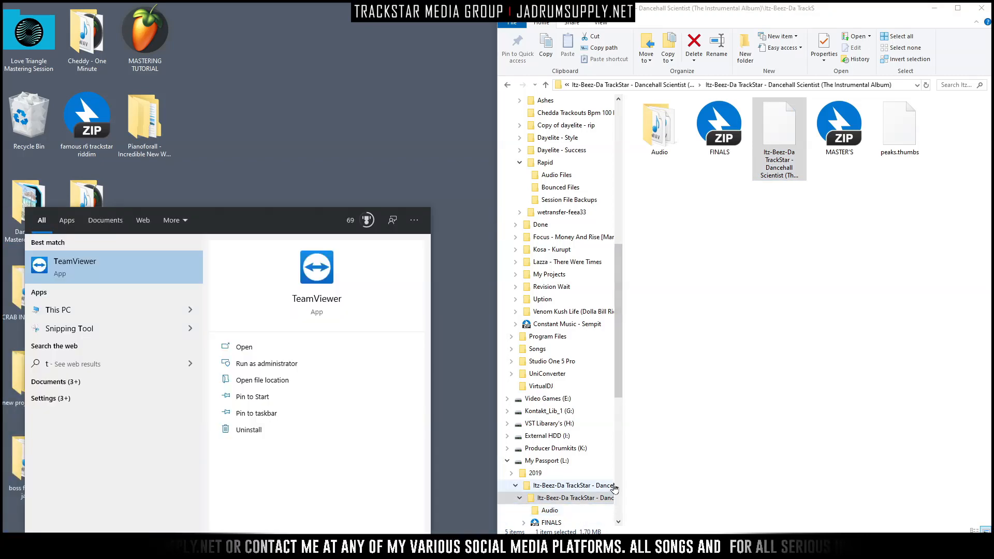
pyautogui.write('-r')
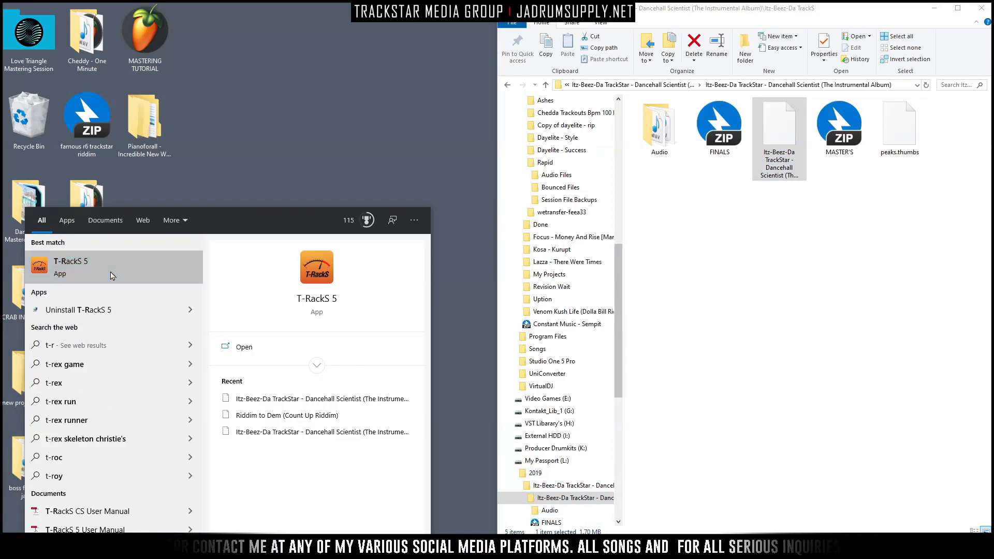
pyautogui.click(111, 275)
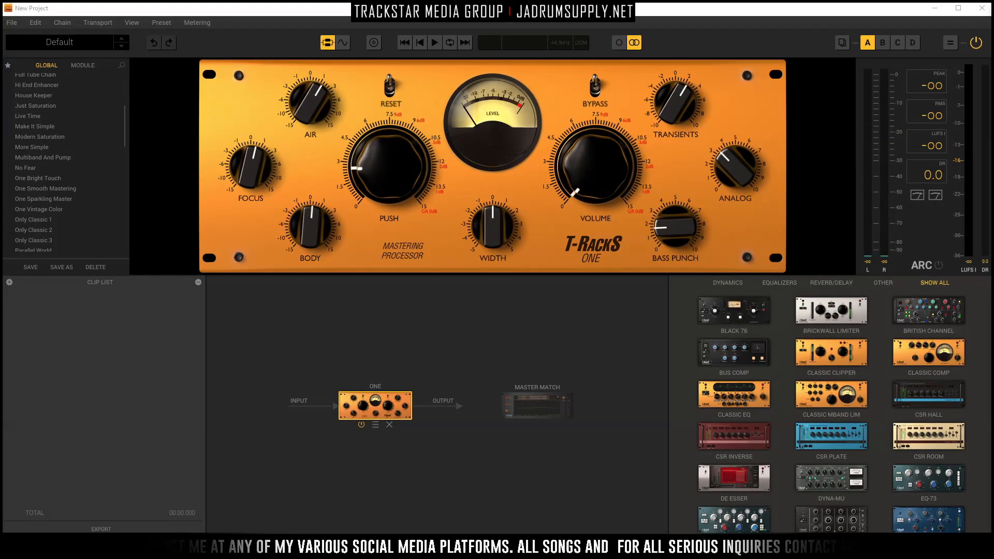
# Switch back to File Explorer and check the Dancehall Scientist project file's properties.
pyautogui.hotkey('alt', 'Tab')
pyautogui.rightClick(780, 141)
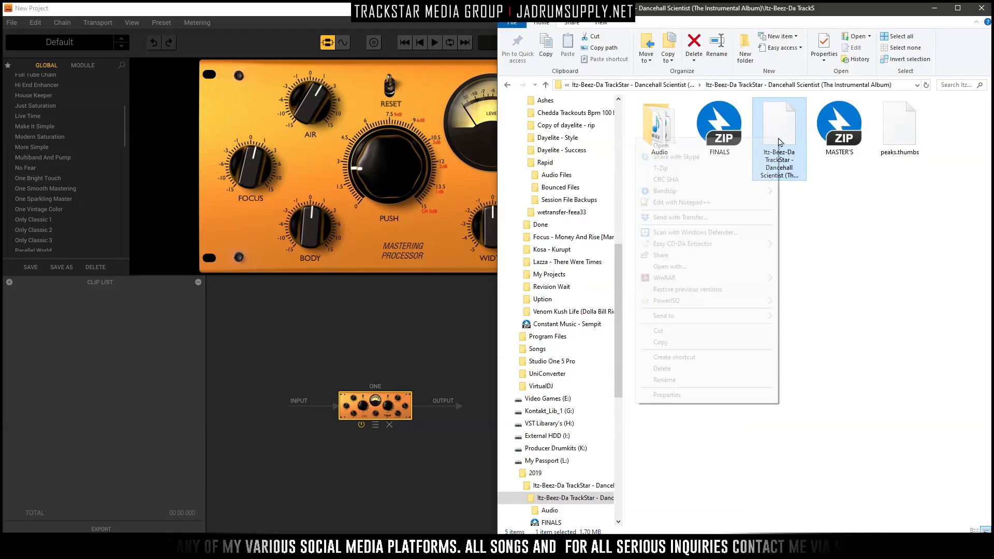
pyautogui.click(706, 393)
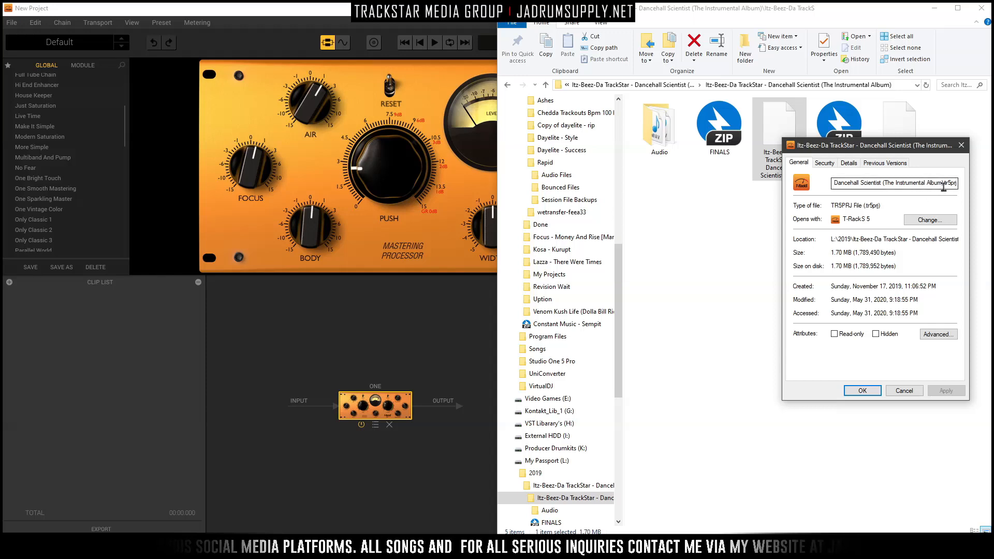
pyautogui.click(862, 390)
# Open the Dancehall Scientist project with T-RackS 5, making it the default app for .tr5prj files, and minimize File Explorer.
pyautogui.rightClick(780, 151)
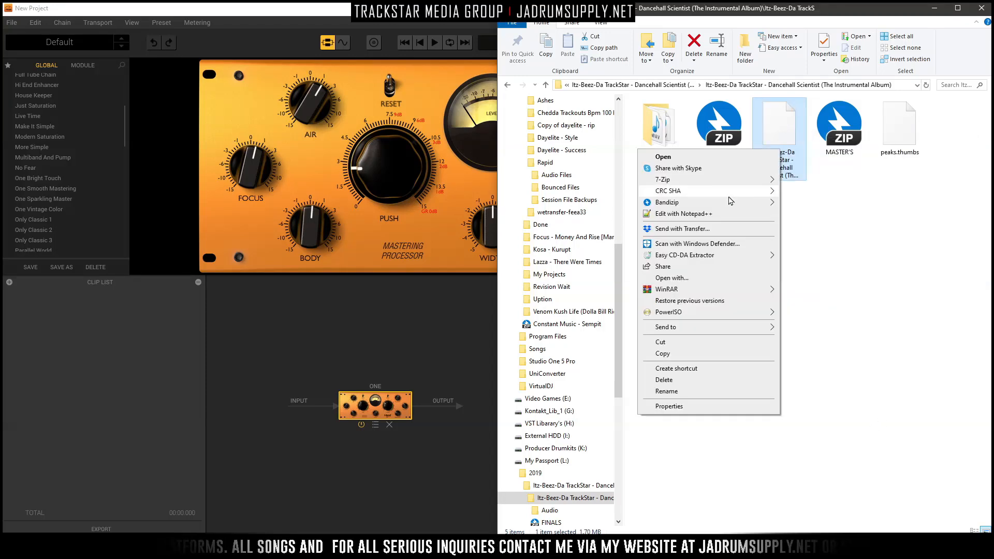
pyautogui.click(765, 279)
pyautogui.click(445, 299)
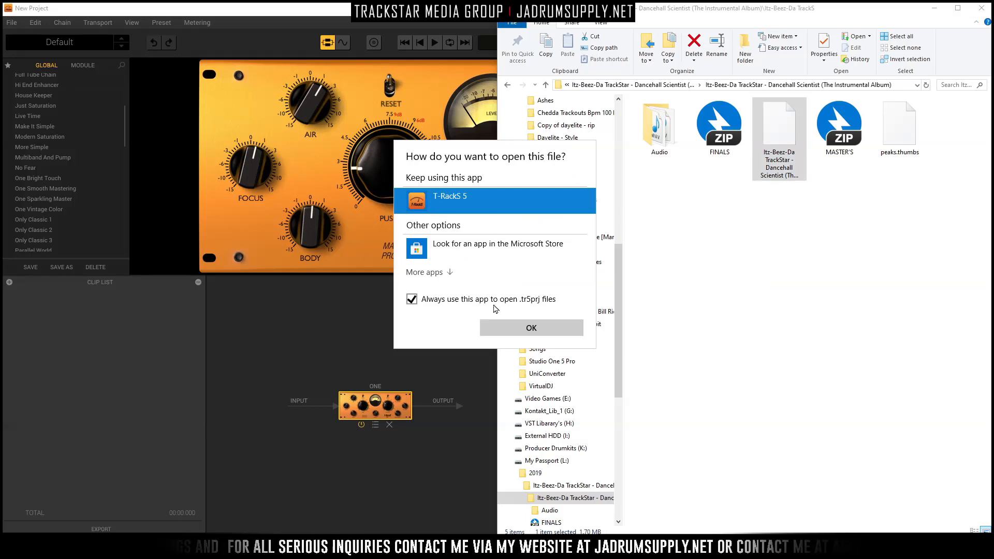
pyautogui.click(531, 327)
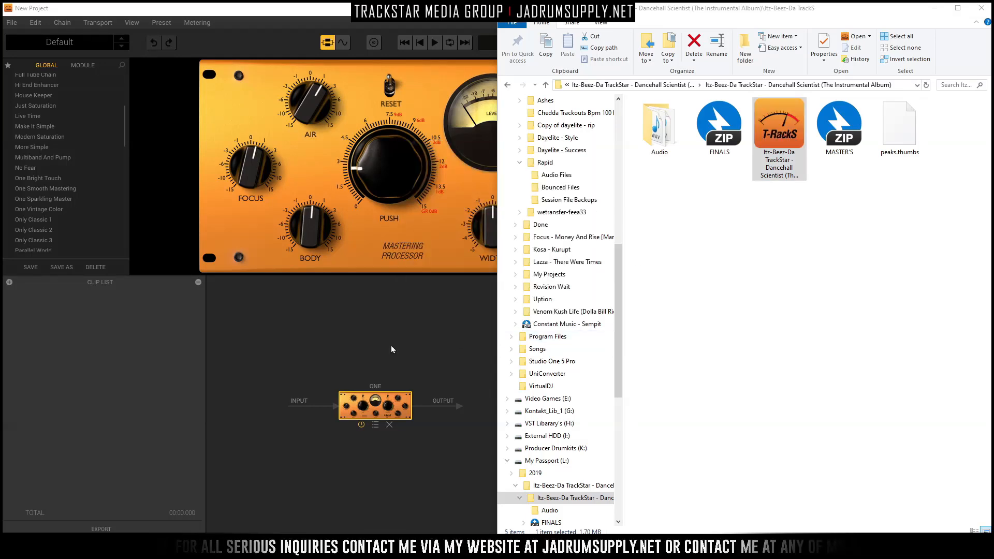
pyautogui.click(934, 13)
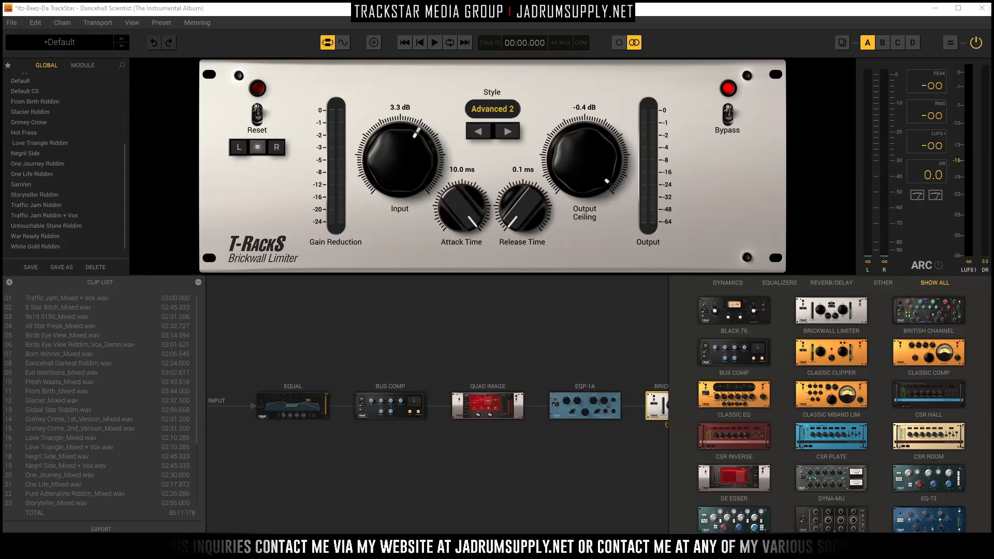
# Look through the available processor modules and the full list of mixed tracks in the project's clip list.
pyautogui.scroll(-10, 857, 403)
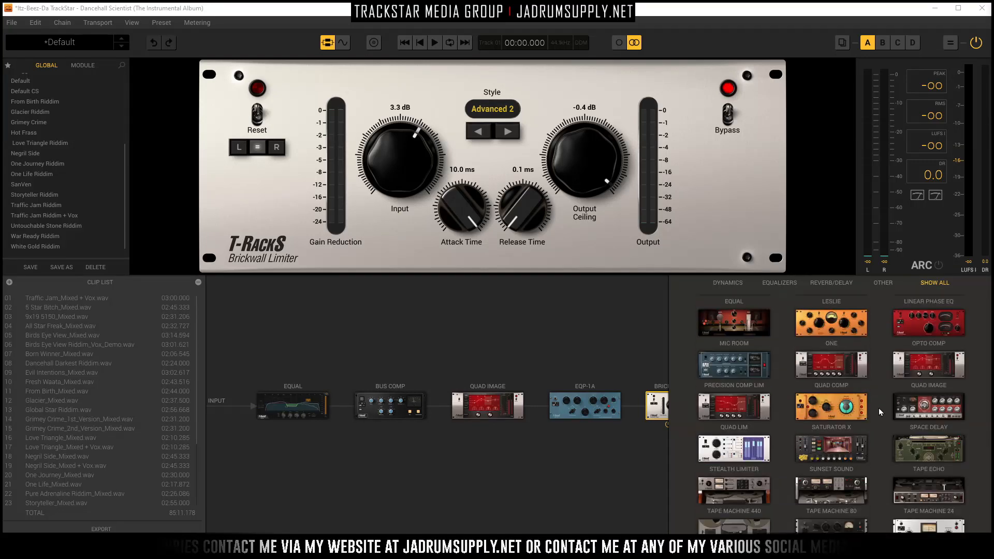
pyautogui.scroll(-2, 878, 408)
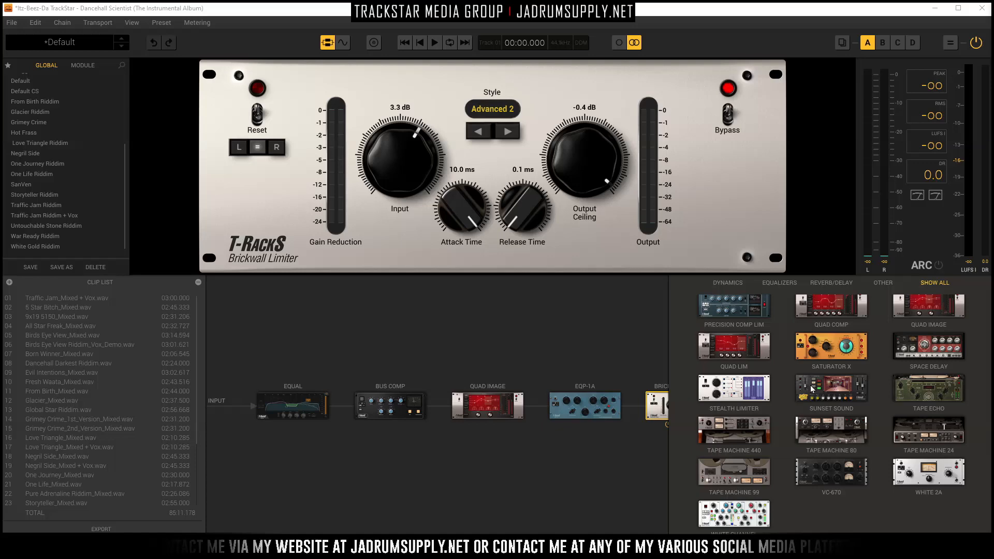
pyautogui.scroll(12, 811, 388)
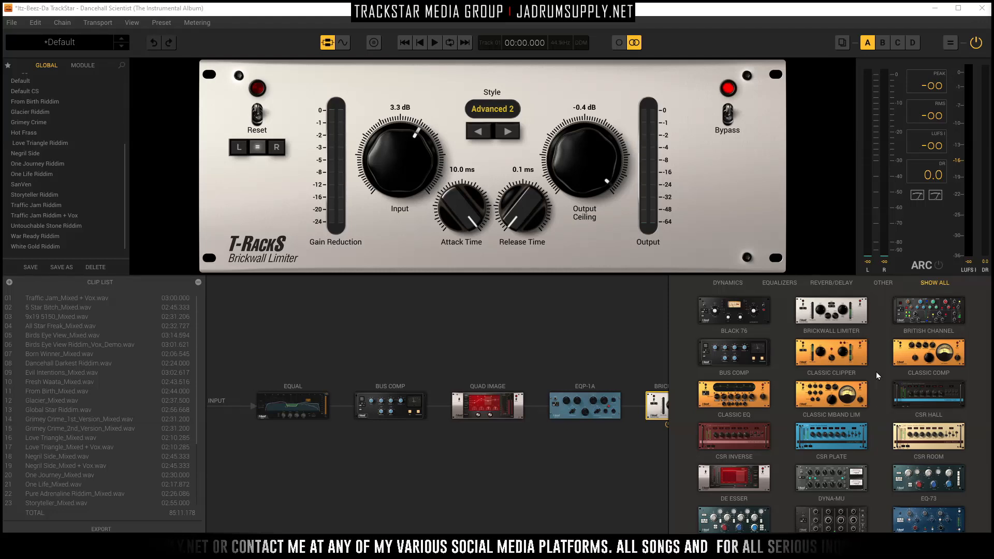
pyautogui.scroll(-3, 120, 402)
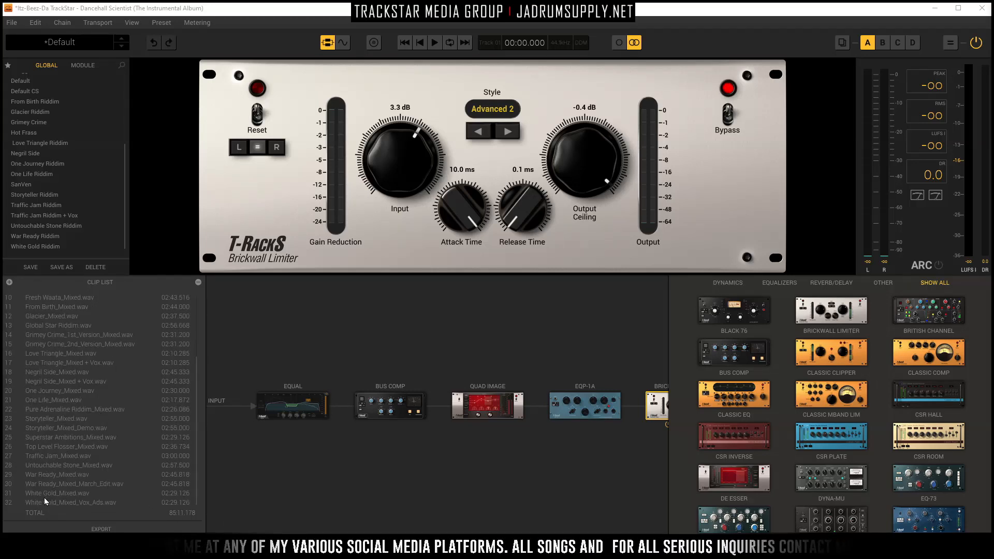
pyautogui.scroll(3, 80, 498)
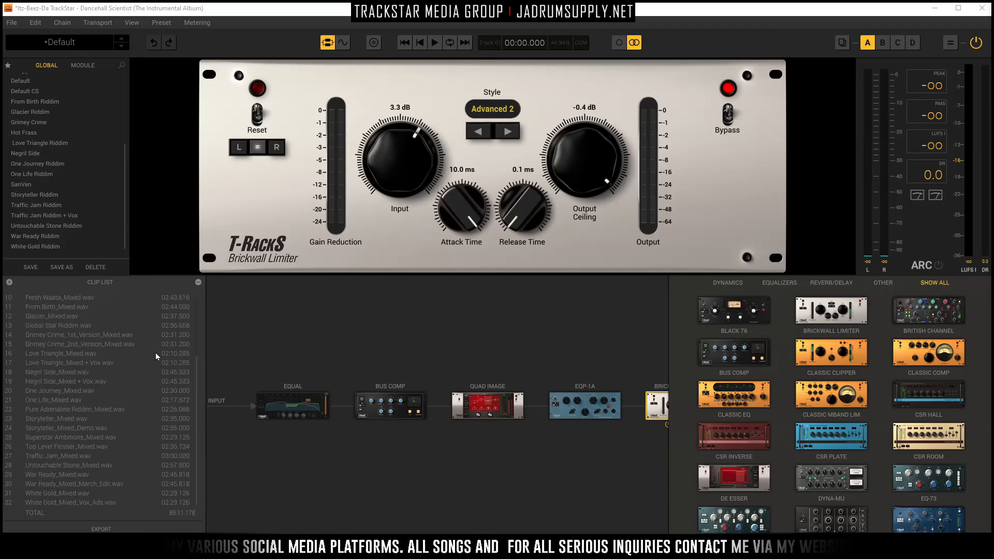
pyautogui.scroll(-3, 117, 446)
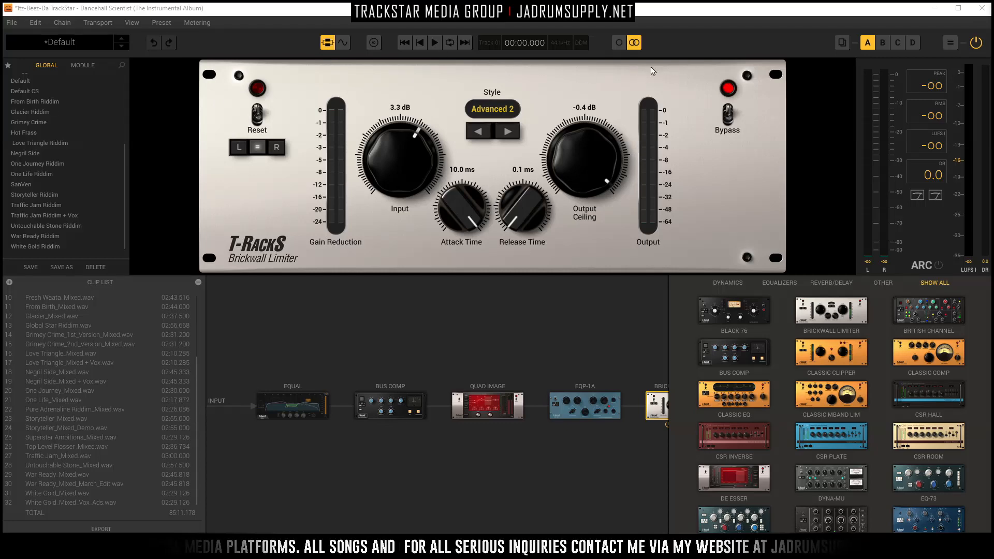
pyautogui.scroll(3, 83, 394)
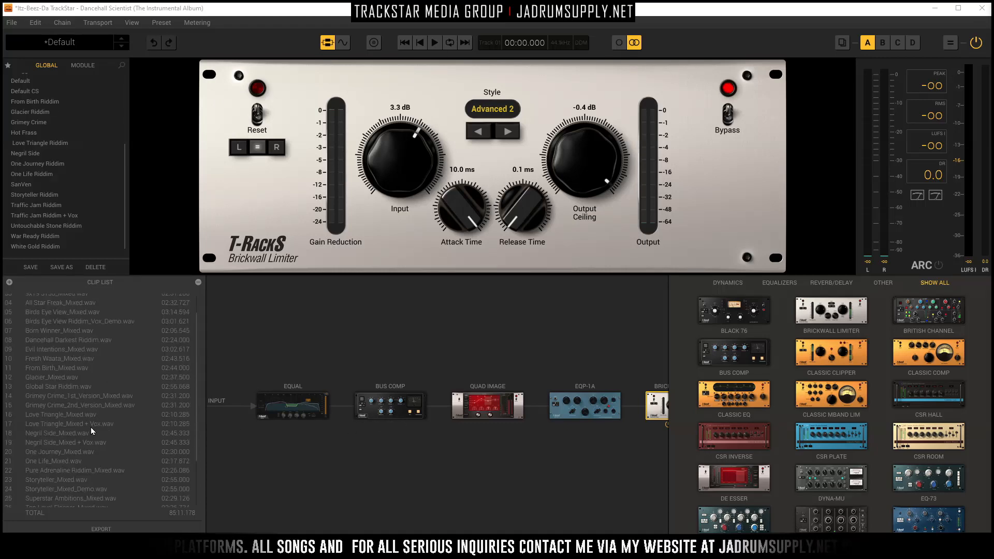
pyautogui.scroll(-3, 98, 379)
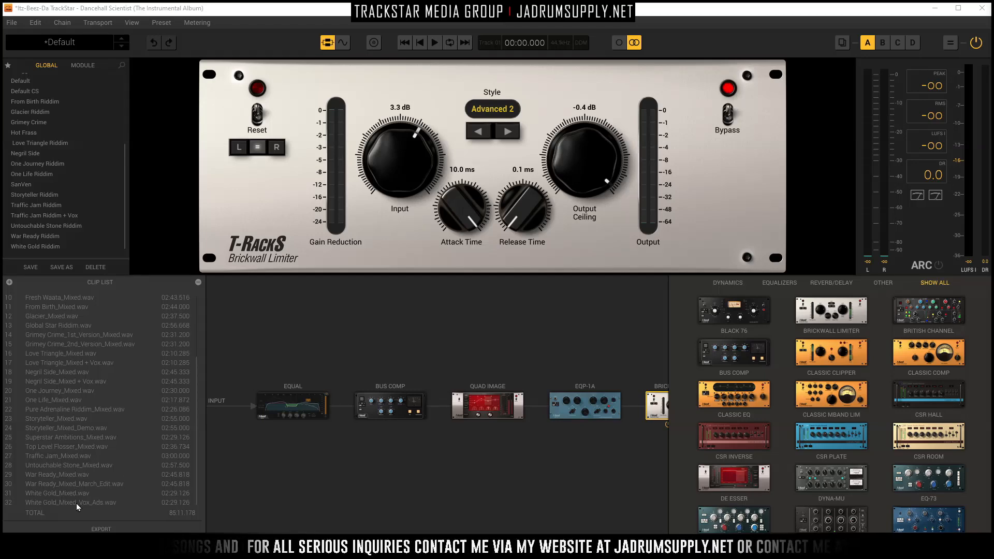
# Load the White Gold_Mixed_Vox_Ads.wav clip for a brief playback and check the Metering window before returning to the project.
pyautogui.click(60, 502)
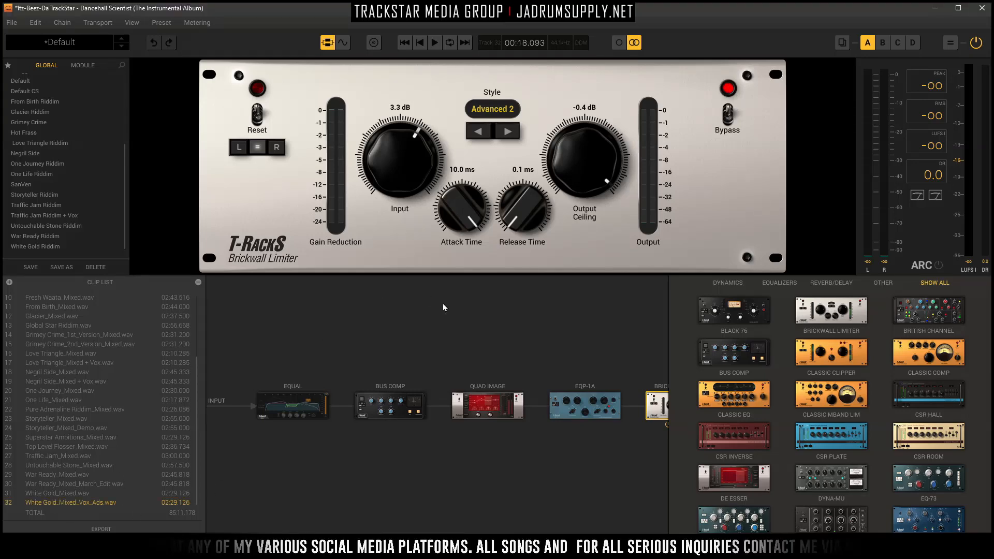
pyautogui.press('space')
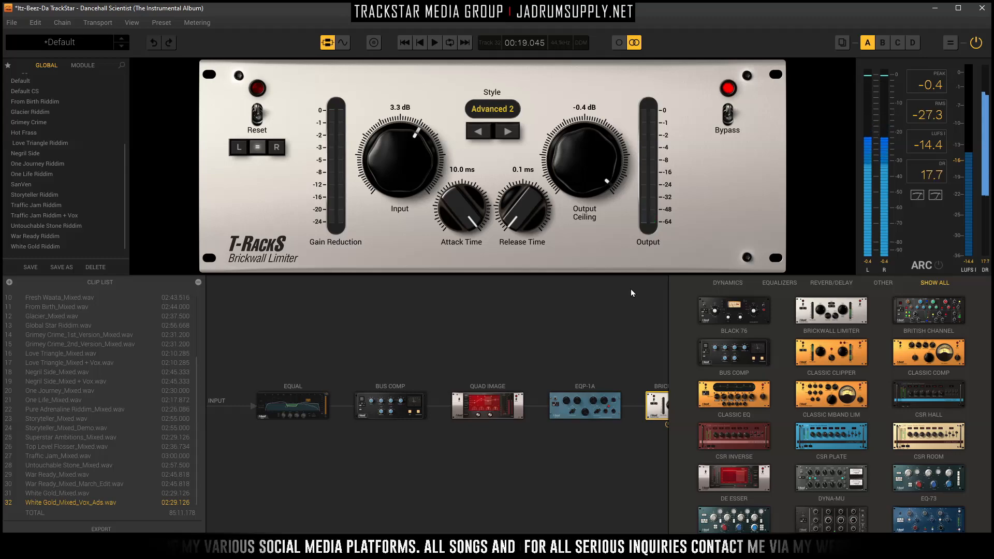
pyautogui.hotkey('alt', 'Tab')
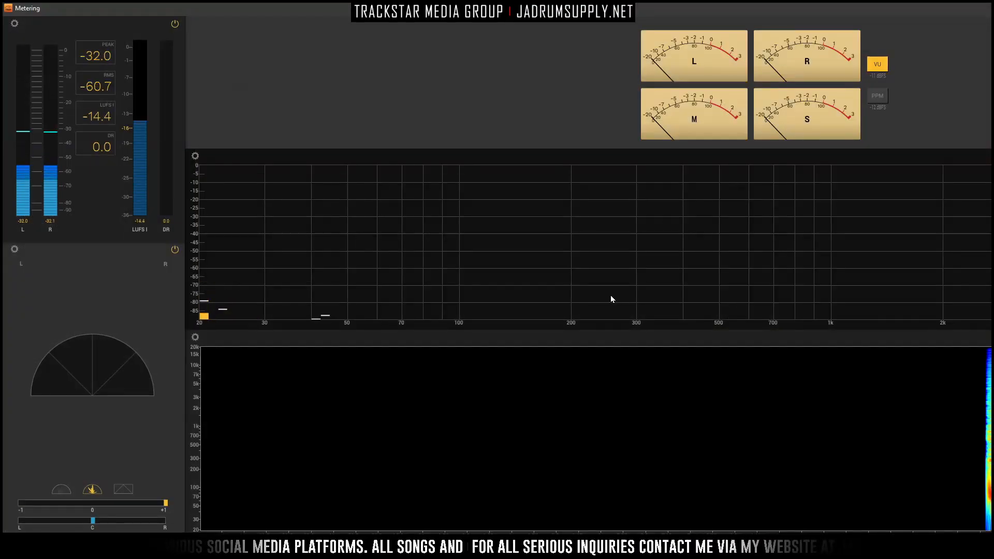
pyautogui.hotkey('alt', 'Tab')
pyautogui.hotkey('alt', 'Tab')
pyautogui.hotkey('alt', 'Tab')
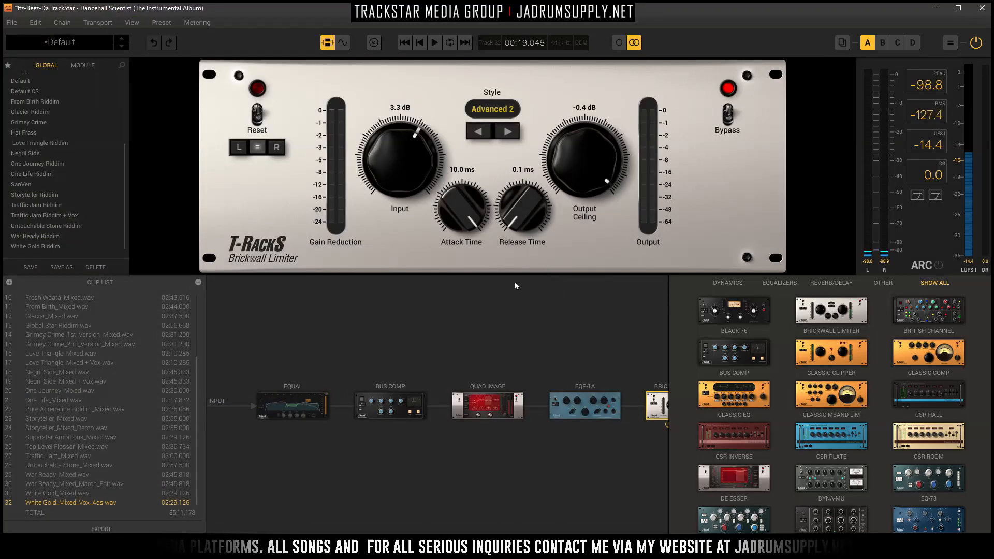
# Show the White Gold_Mixed_Vox_Ads.wav waveform and play the clip from its beginning.
pyautogui.press('Tab')
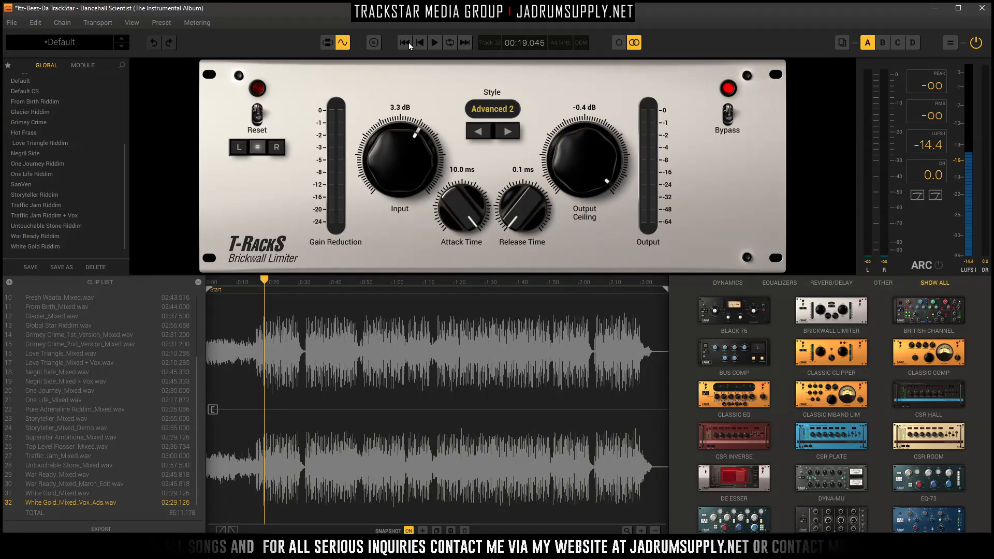
pyautogui.press('space')
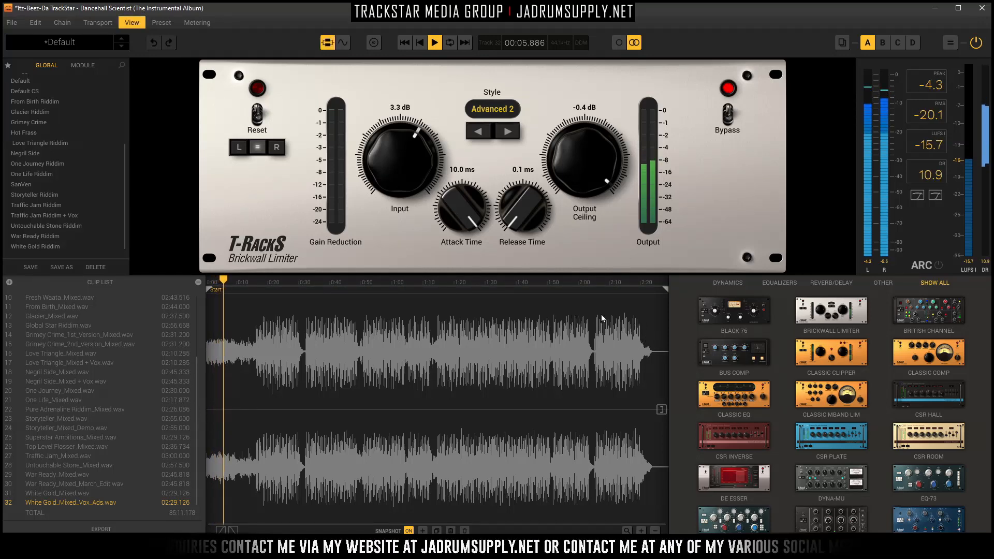
# Inspect the EQual, Bus Comp, Quad Image, EQP-1A and Brickwall Limiter settings in the chain during playback, and stop it.
pyautogui.press('Tab')
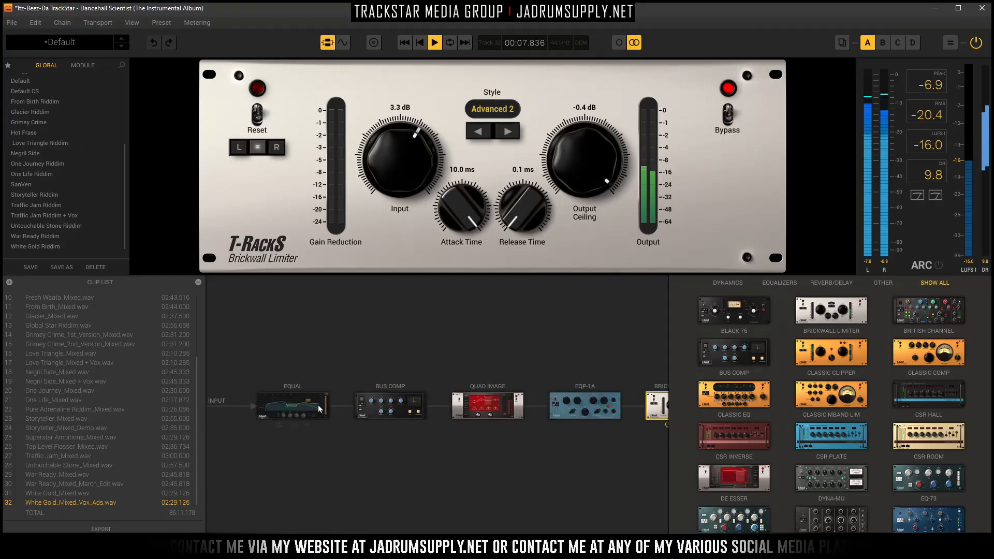
pyautogui.click(294, 403)
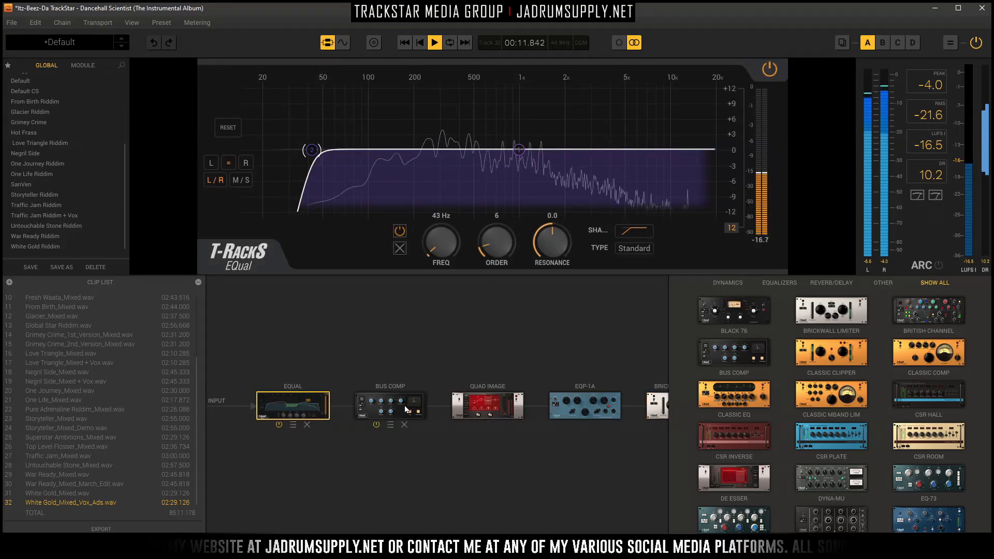
pyautogui.click(391, 405)
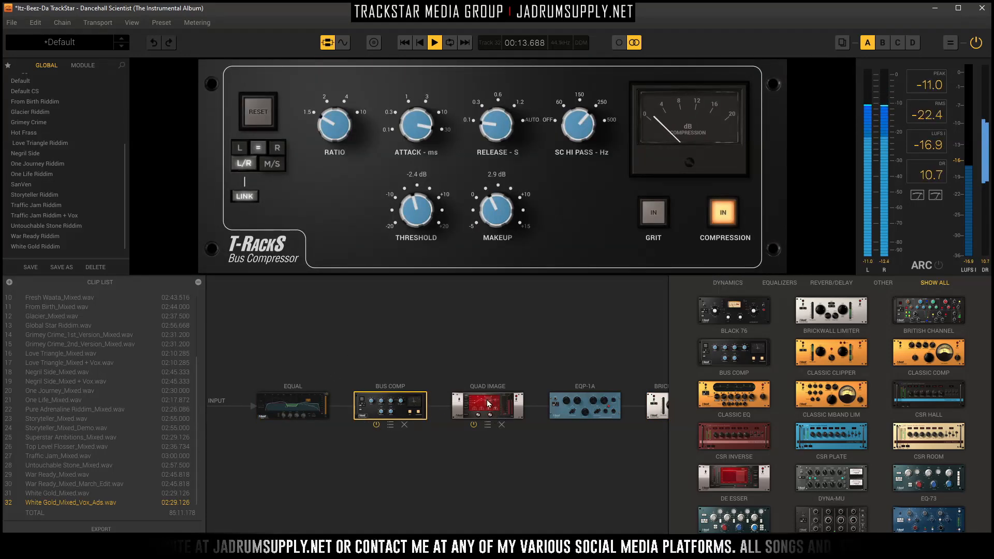
pyautogui.click(492, 402)
pyautogui.click(585, 406)
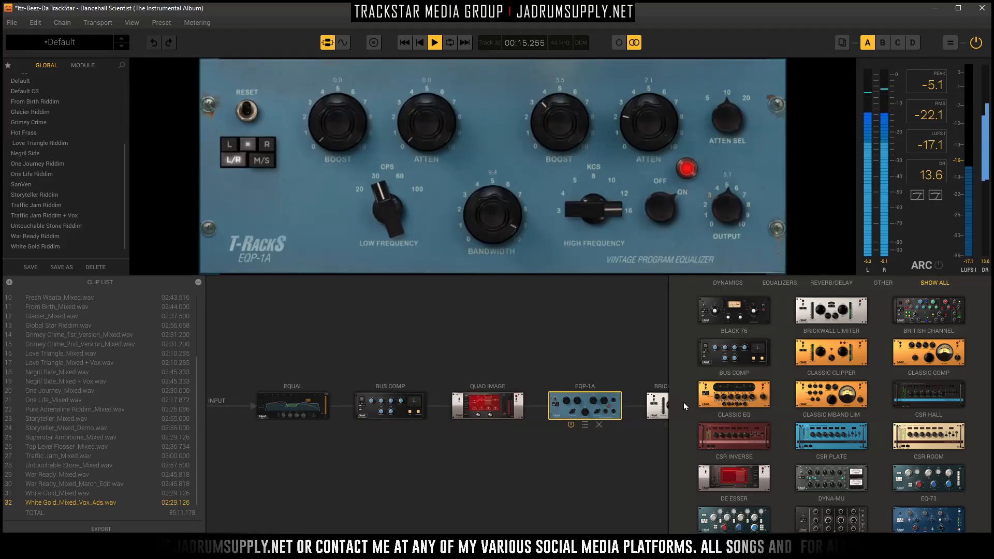
pyautogui.click(658, 405)
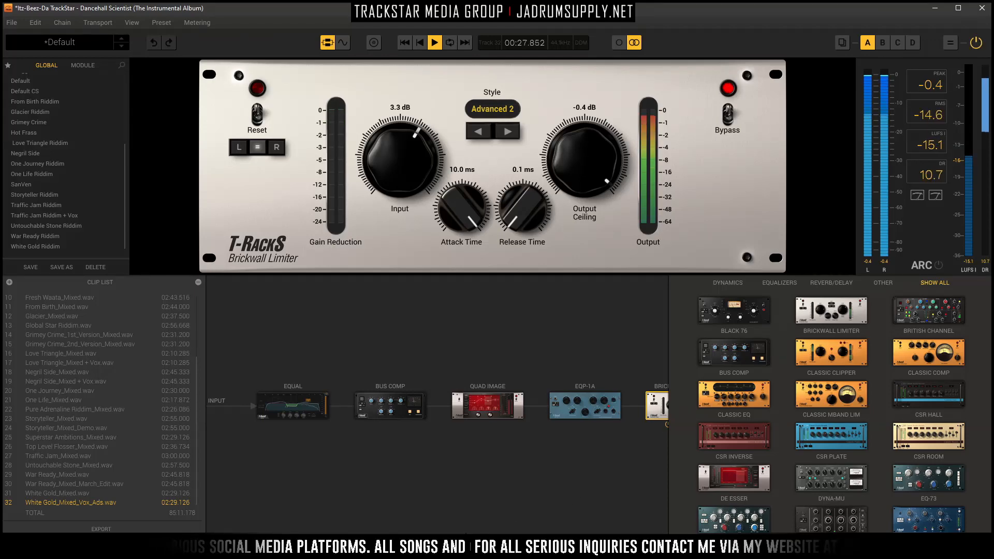
pyautogui.moveTo(484, 537)
pyautogui.mouseDown()
pyautogui.moveTo(635, 537)
pyautogui.moveTo(485, 537)
pyautogui.mouseUp()
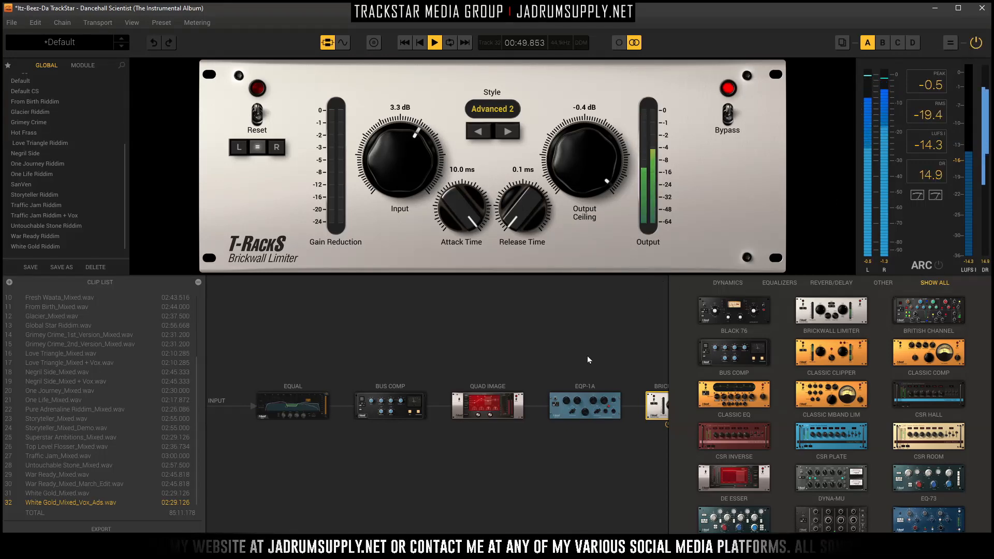
pyautogui.press('space')
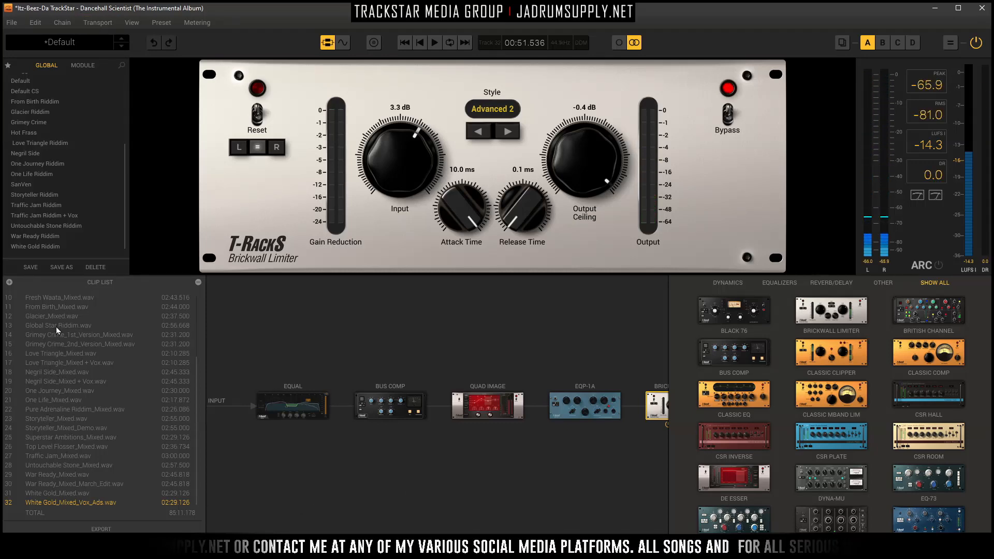
# Load and play the All Star Freak_Mixed.wav clip and show its waveform.
pyautogui.scroll(3, 58, 328)
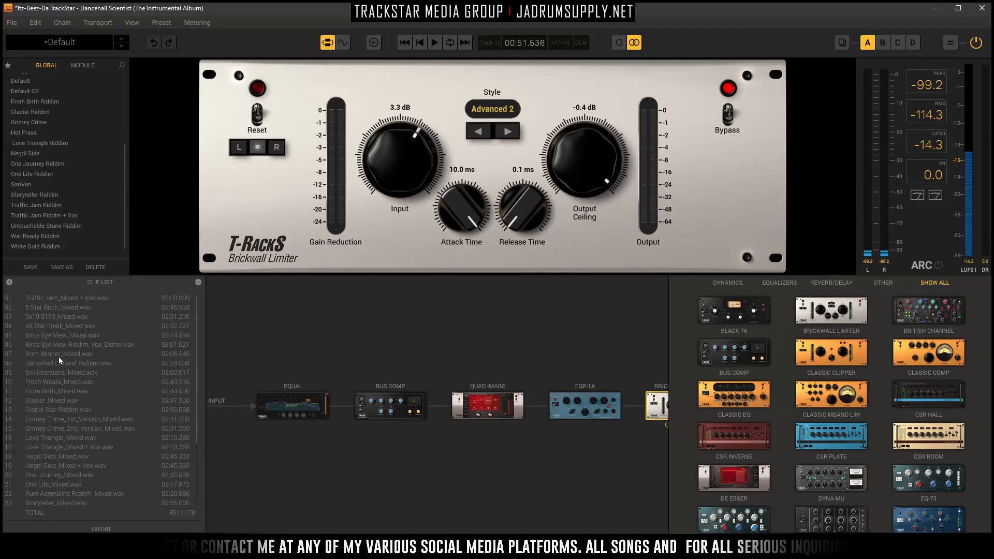
pyautogui.doubleClick(54, 326)
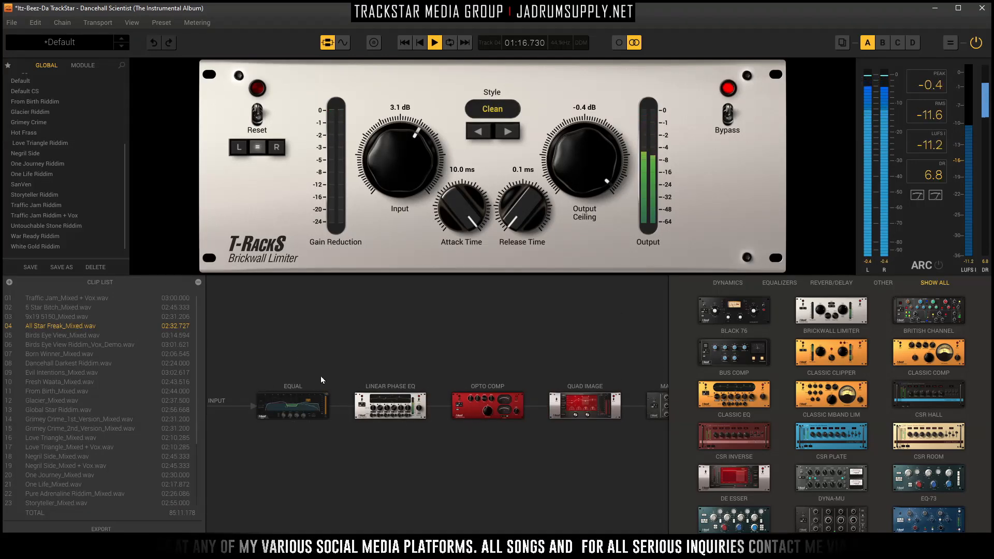
pyautogui.press('Tab')
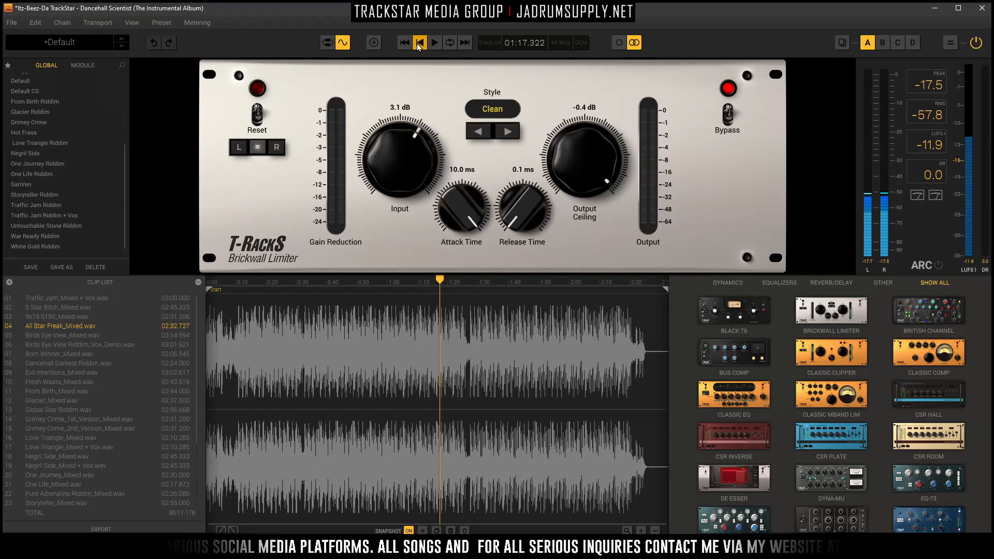
# Play the All Star Freak_Mixed.wav clip from its beginning and show its mastering chain.
pyautogui.click(419, 43)
pyautogui.press('space')
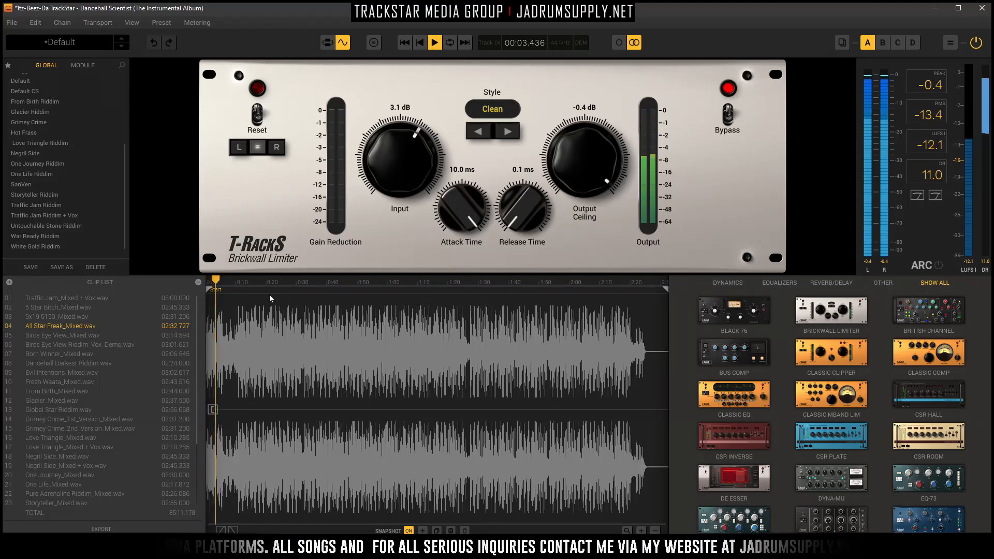
pyautogui.press('Tab')
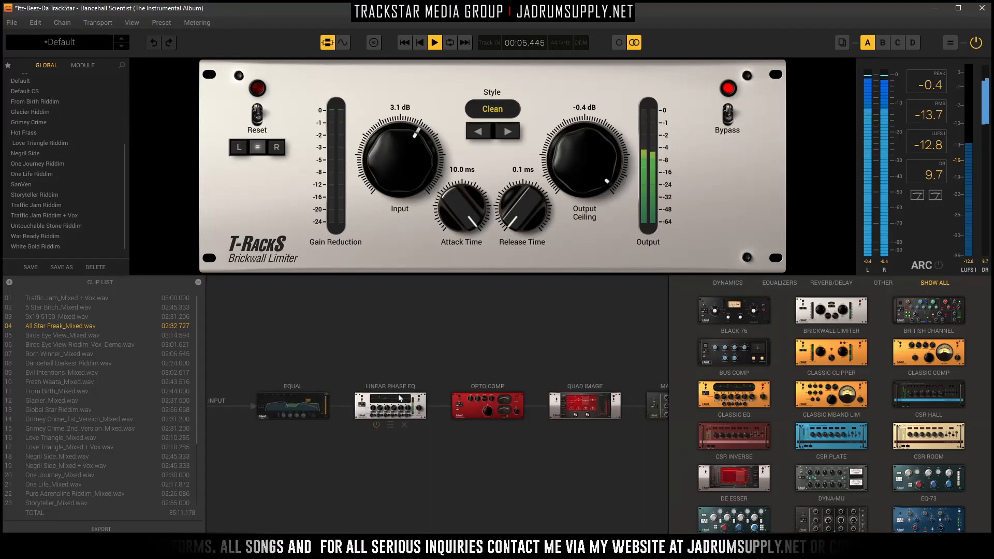
# Inspect the EQual, Linear Phase EQ, Opto Comp, Quad Image, Master EQ-432 and Brickwall Limiter modules in the All Star Freak chain.
pyautogui.click(311, 401)
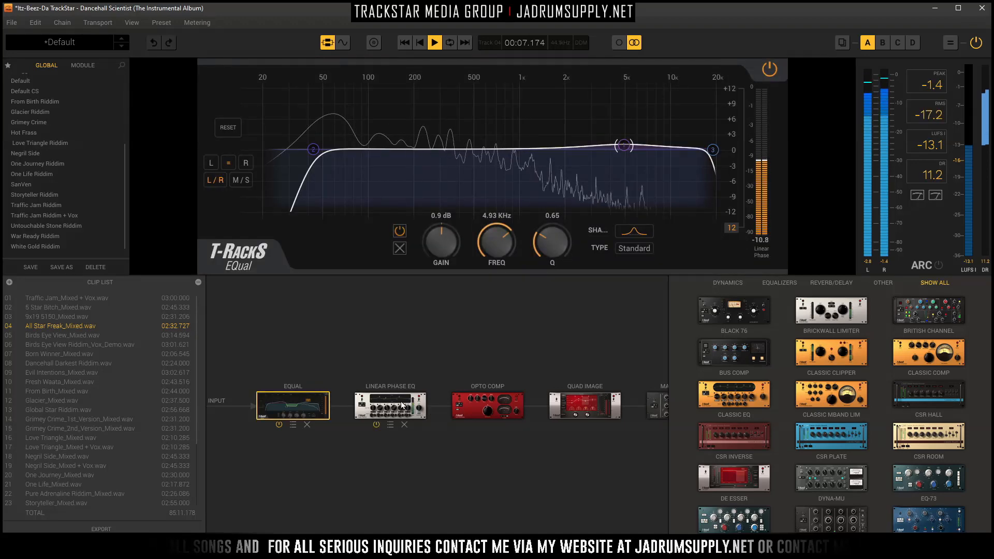
pyautogui.click(404, 407)
pyautogui.click(487, 404)
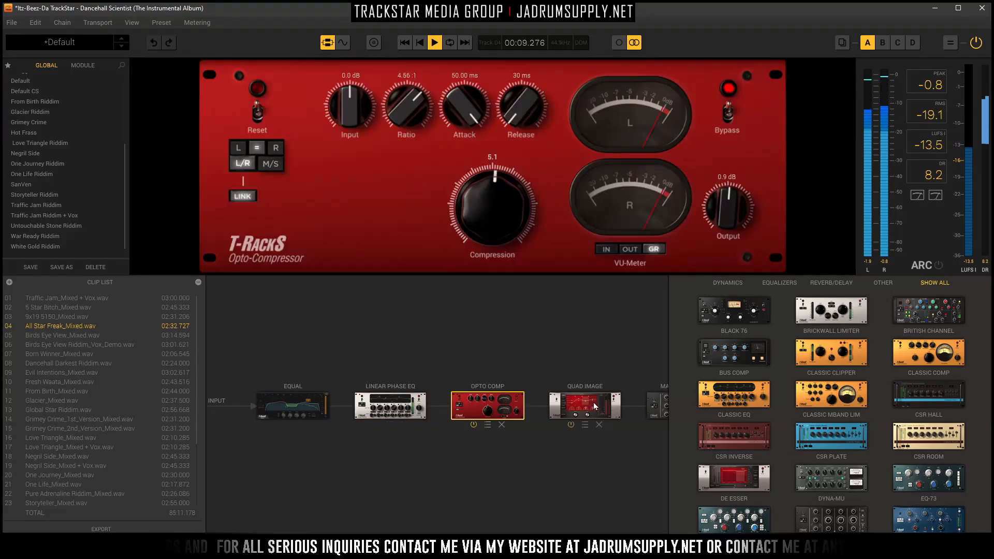
pyautogui.click(584, 406)
pyautogui.click(660, 406)
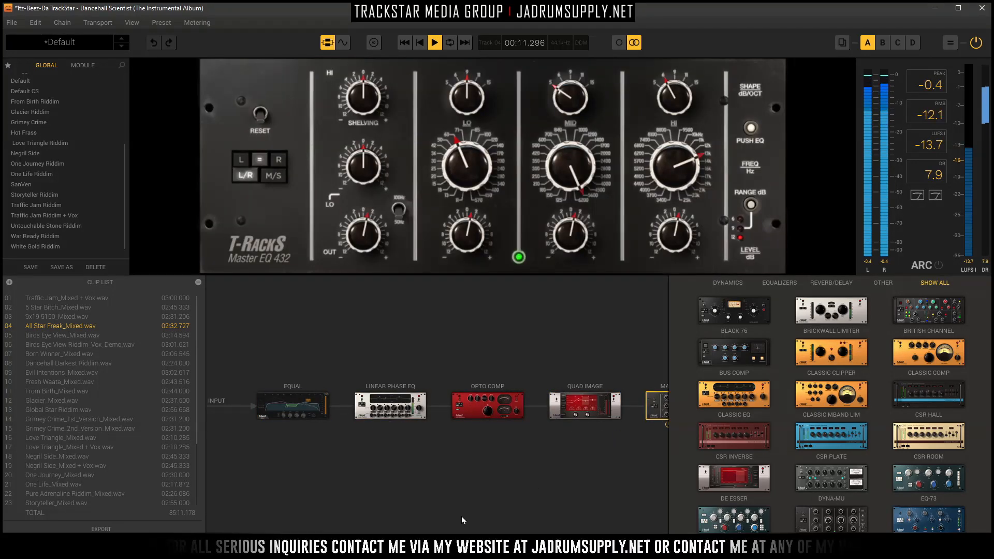
pyautogui.click(569, 399)
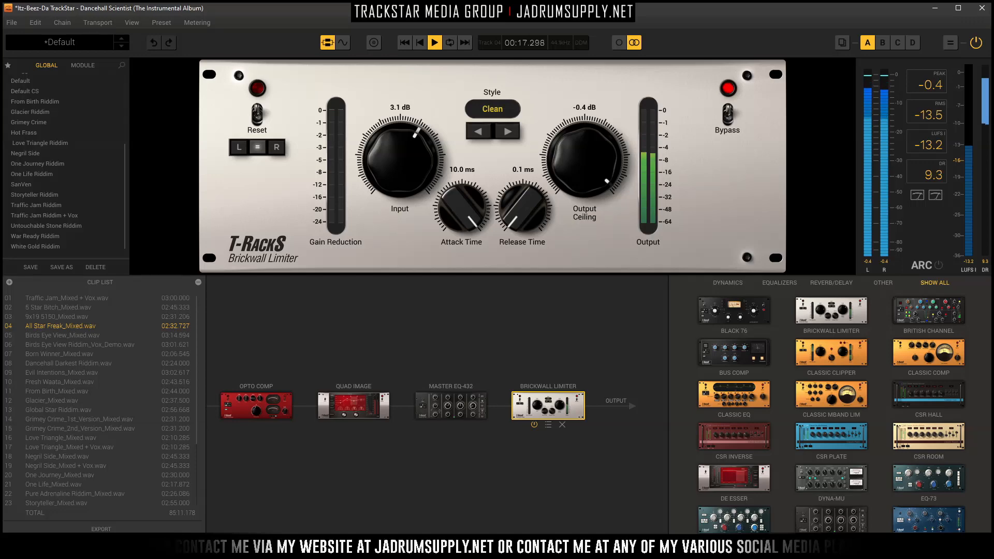
pyautogui.scroll(5, 296, 402)
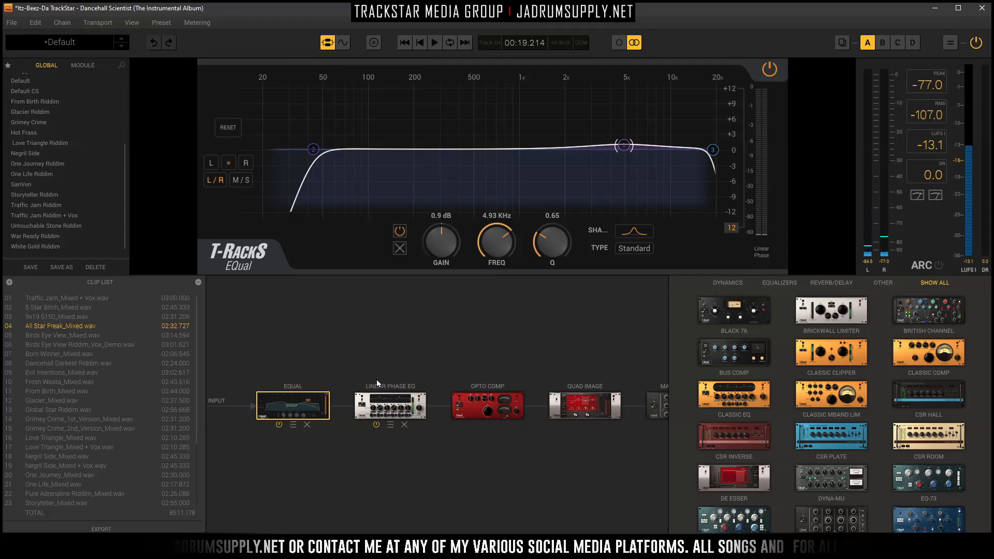
# Load the Dancehall Darkest Riddim.wav clip and examine the EQual curve at the start of its chain.
pyautogui.click(75, 364)
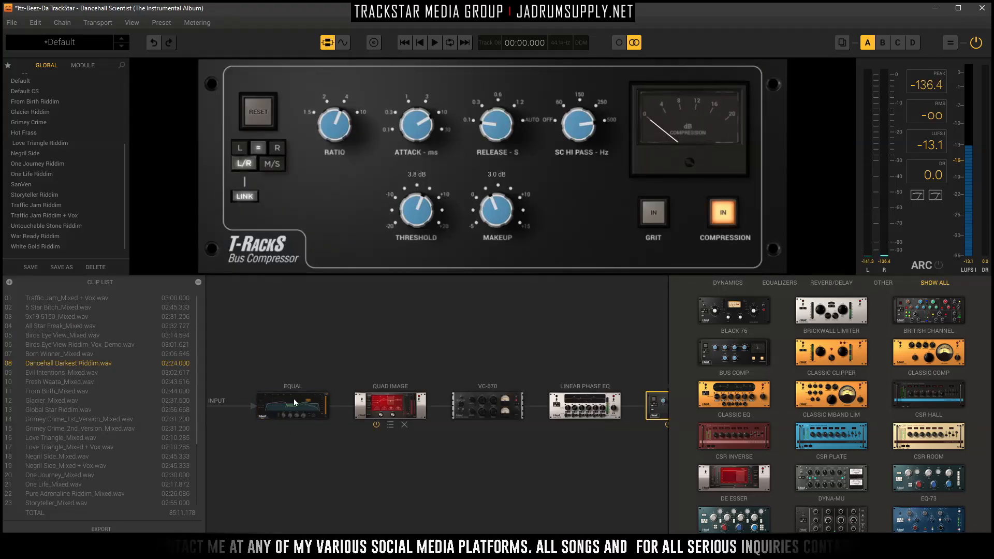
pyautogui.click(294, 398)
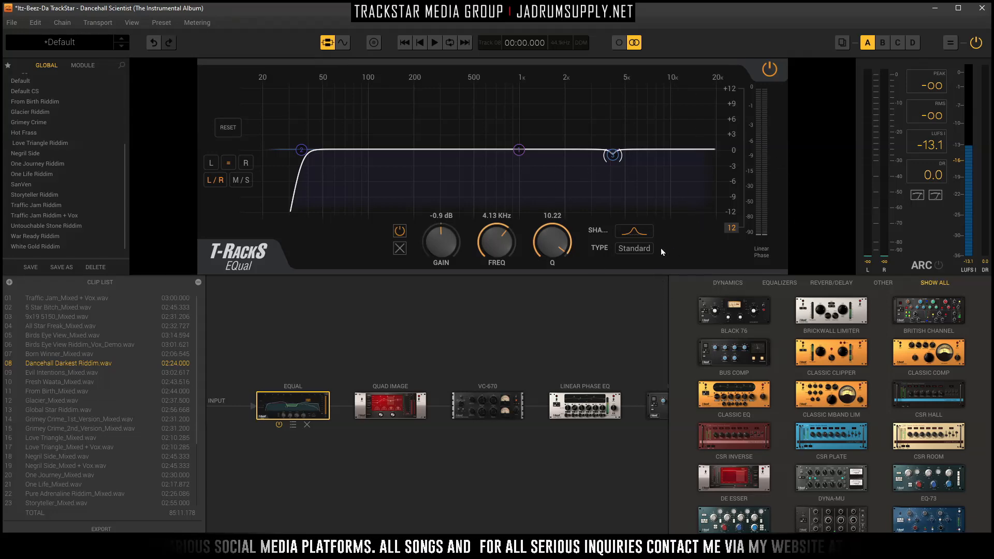
pyautogui.moveTo(298, 152)
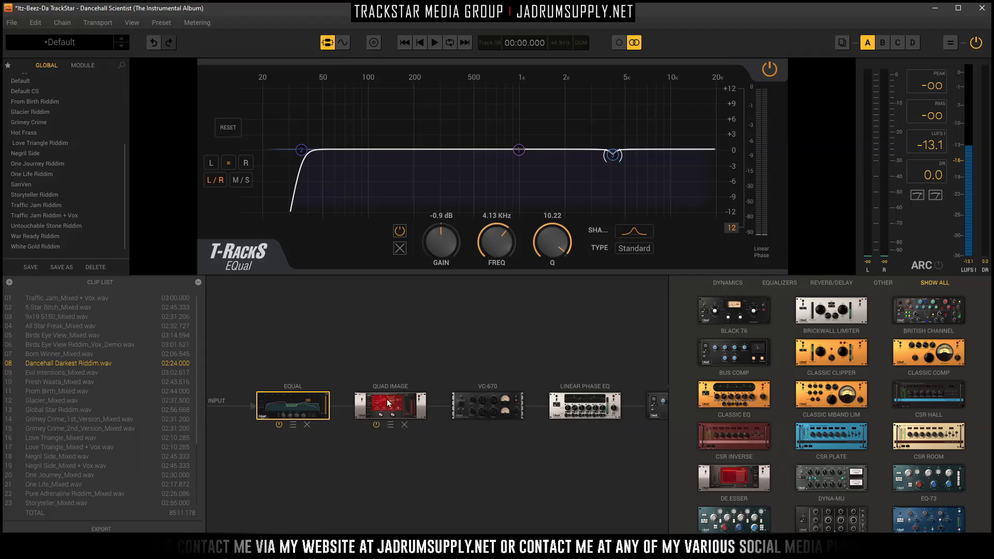
# Bypass the Quad Image, VC-670, Linear Phase EQ, Bus Comp and Brickwall Limiter modules in the clip's chain.
pyautogui.click(376, 424)
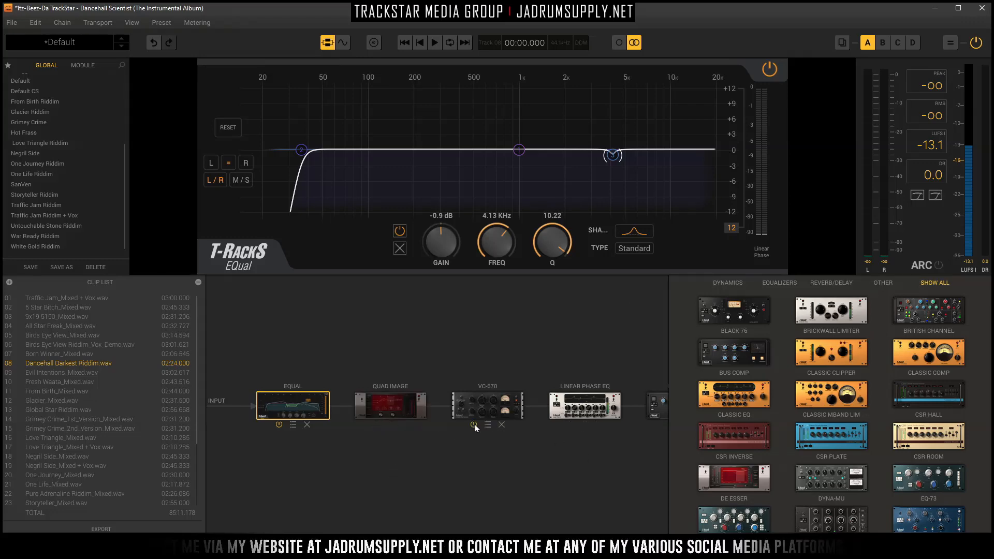
pyautogui.click(473, 425)
pyautogui.click(571, 424)
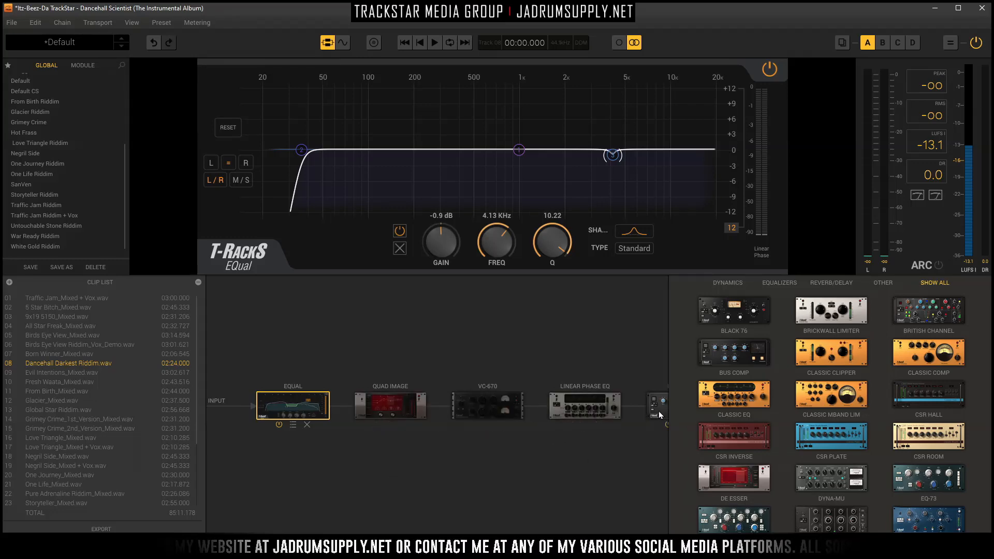
pyautogui.click(660, 411)
pyautogui.click(667, 426)
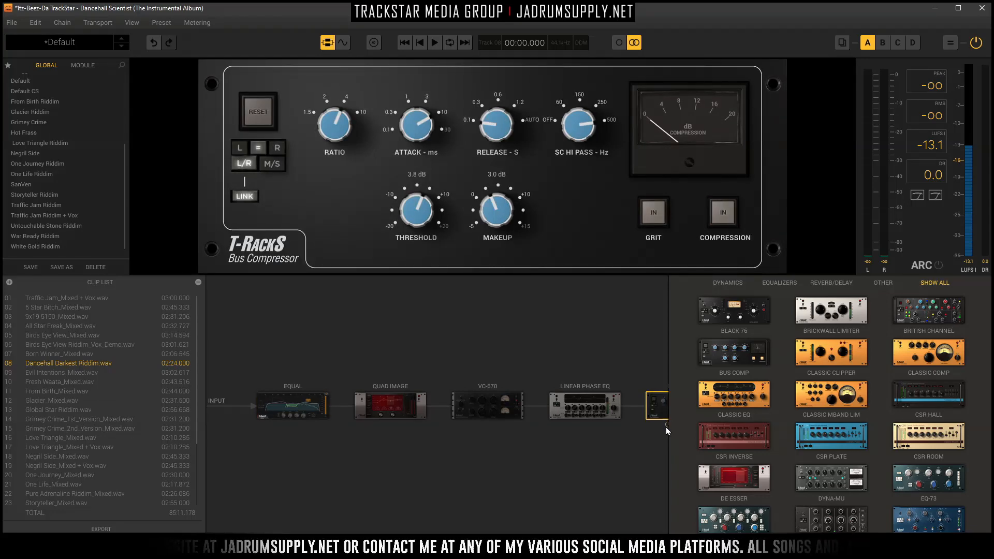
pyautogui.moveTo(466, 534); pyautogui.dragTo(652, 534)
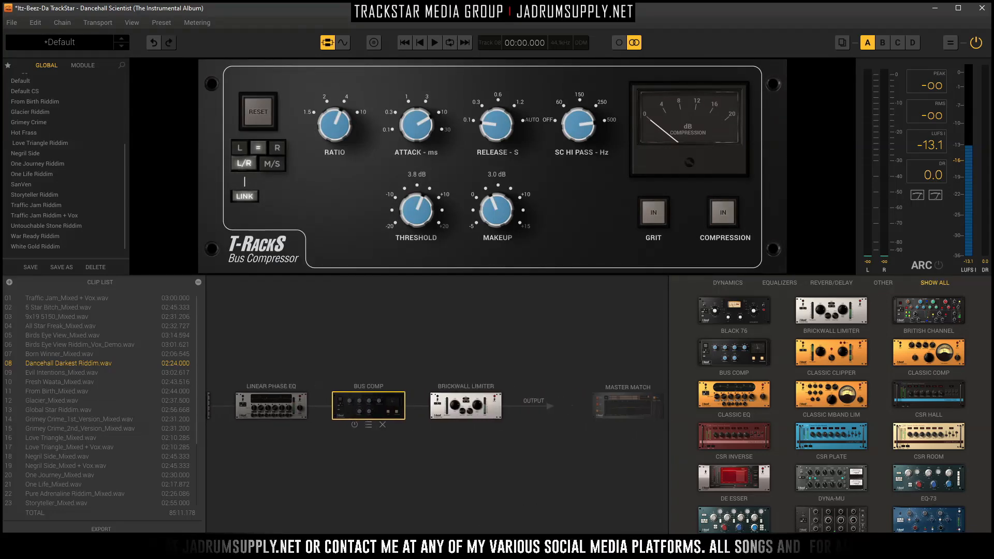
pyautogui.click(451, 424)
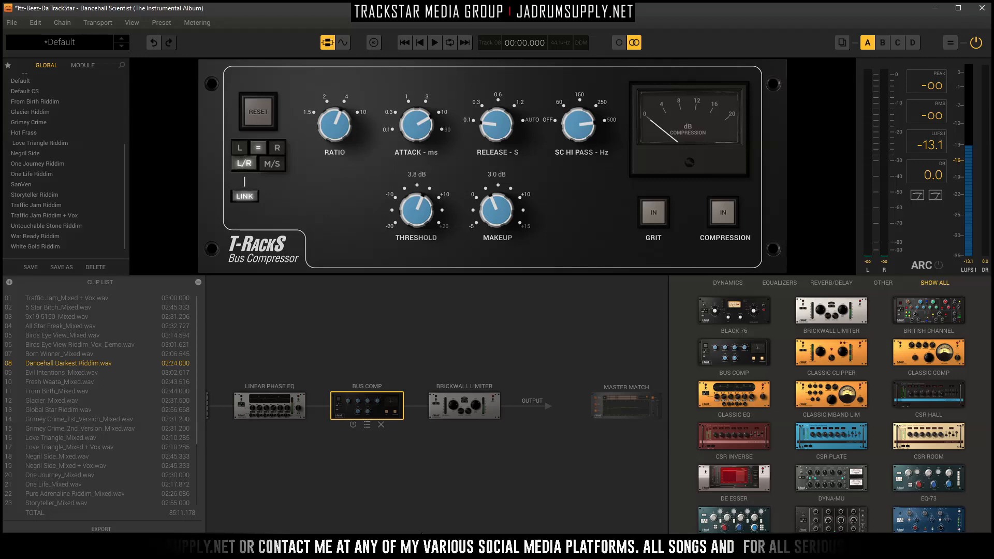
pyautogui.moveTo(422, 533); pyautogui.dragTo(239, 533)
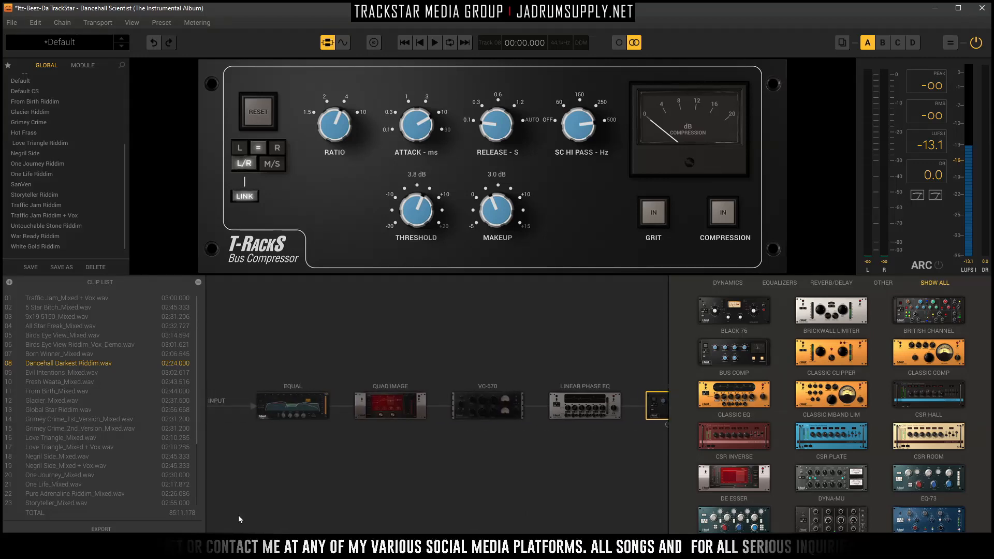
# Bypass the EQual as well and play the unprocessed clip, checking its waveform before stopping playback.
pyautogui.click(289, 405)
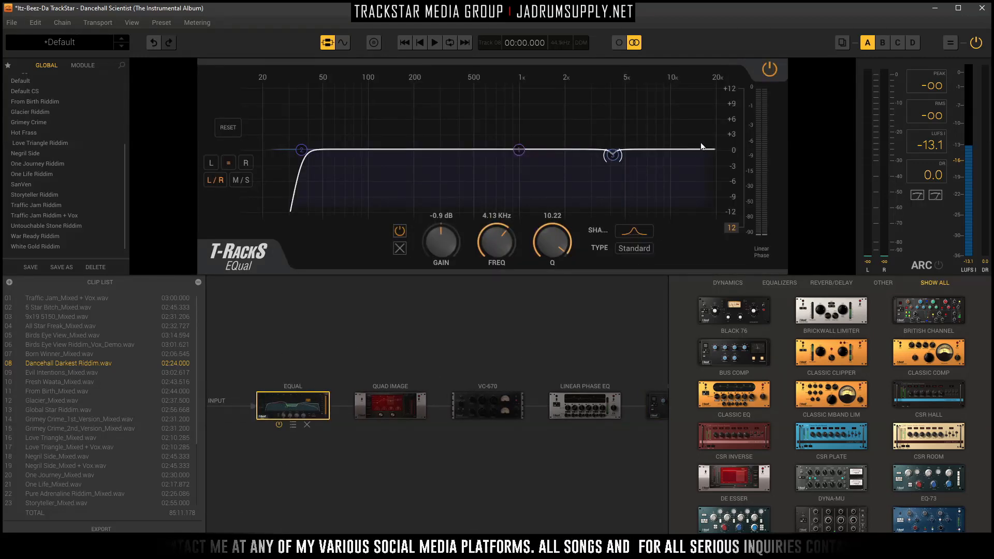
pyautogui.click(765, 70)
pyautogui.press('space')
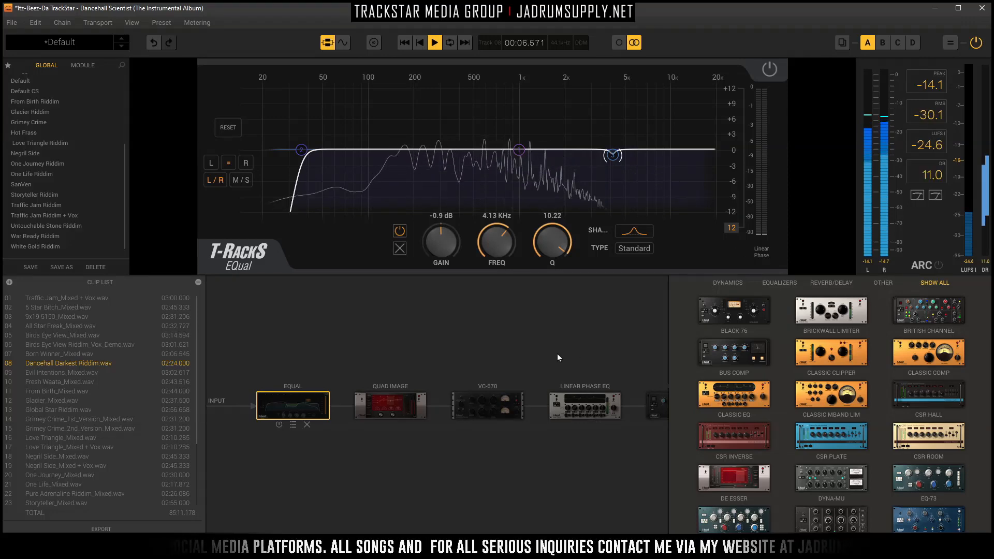
pyautogui.press('Tab')
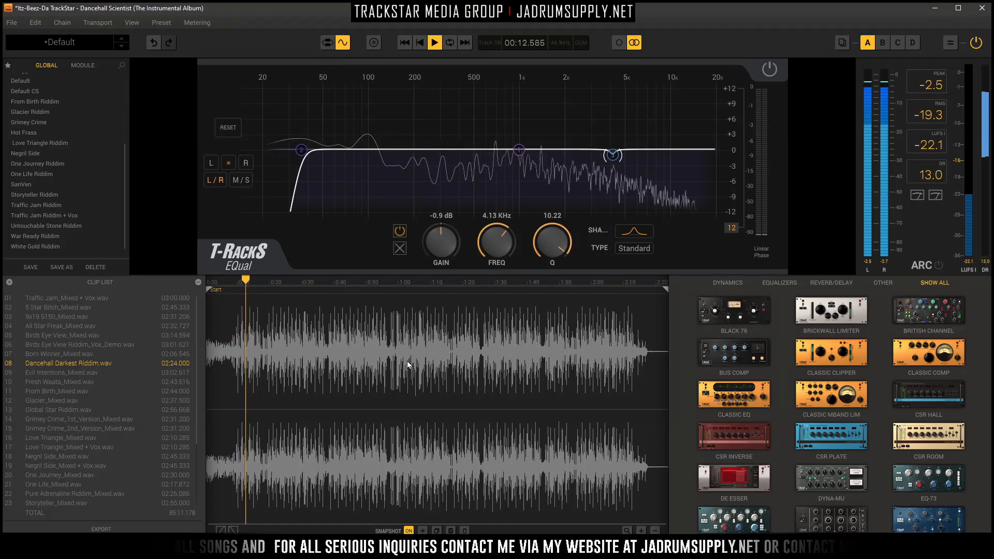
pyautogui.press('Tab')
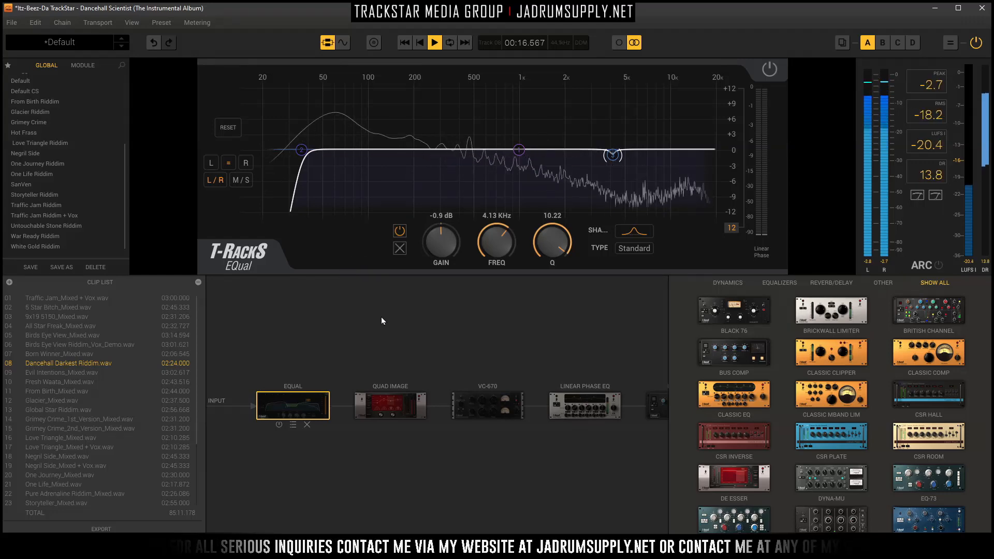
pyautogui.press('space')
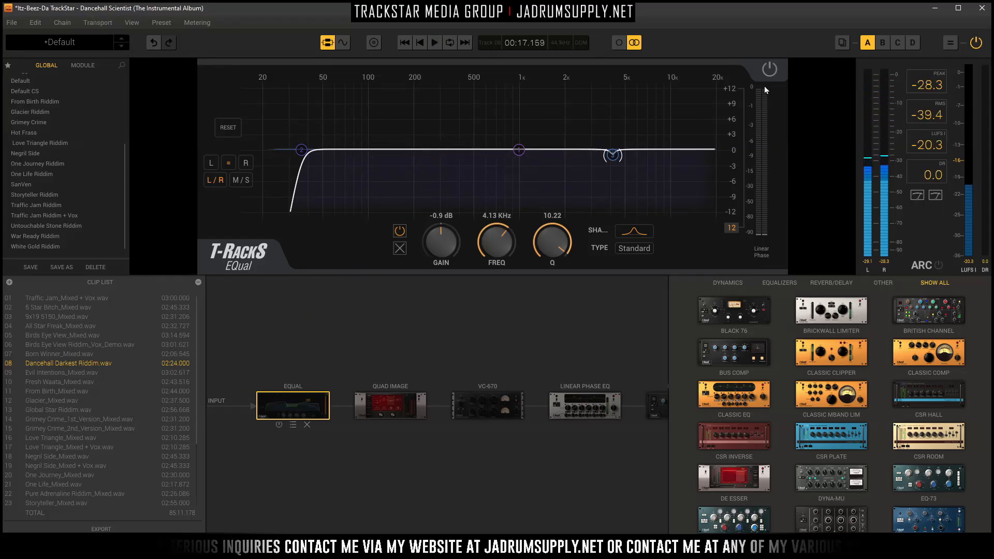
# Re-enable the EQual and resume playback to hear the clip with only that module active.
pyautogui.click(771, 69)
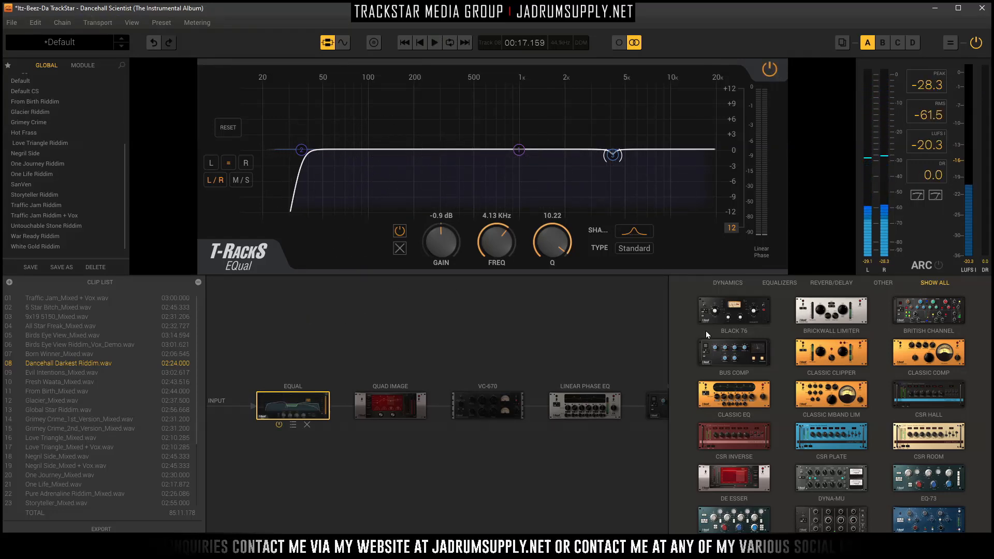
pyautogui.press('space')
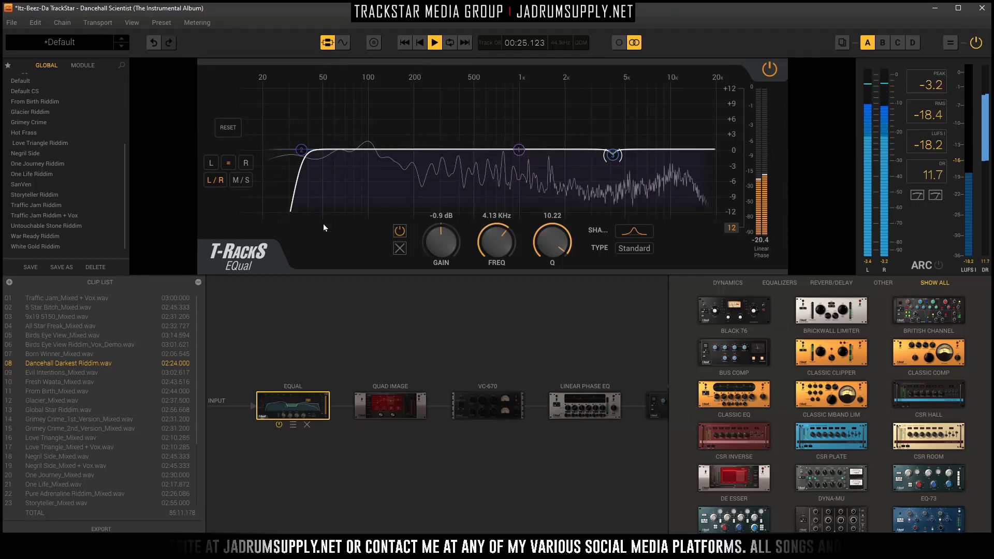
# Compare the Quad Image module bypassed and active while the clip plays, leaving it enabled.
pyautogui.moveTo(390, 408)
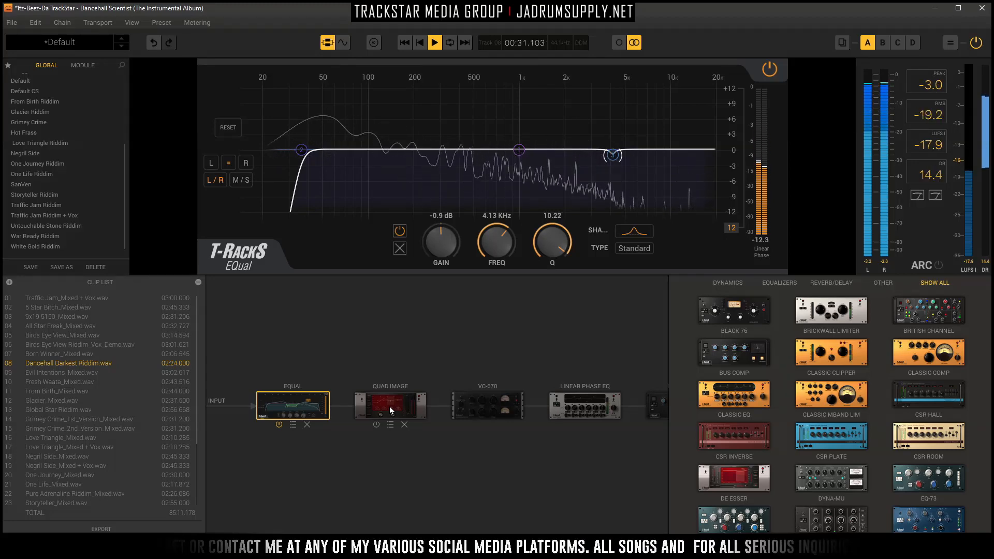
pyautogui.click(389, 406)
pyautogui.press('space')
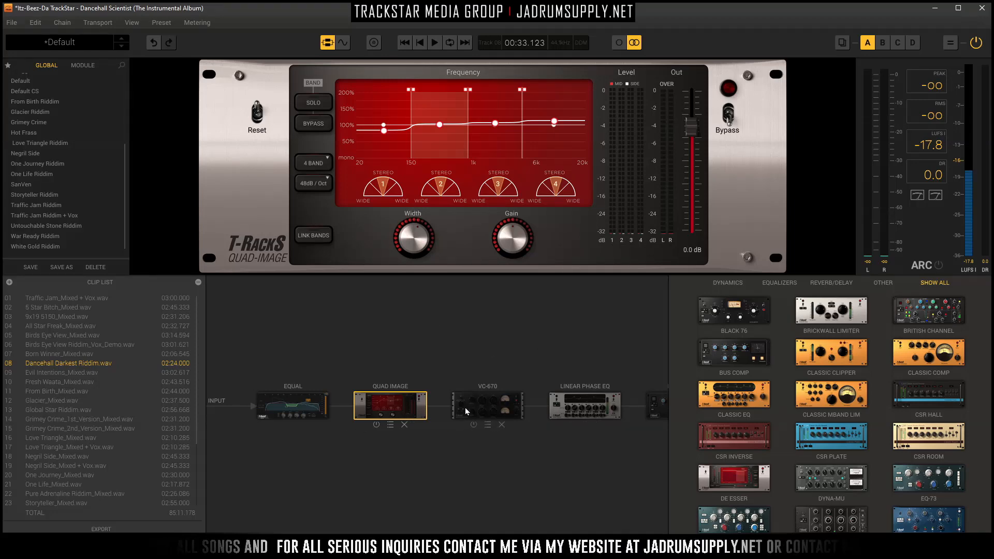
pyautogui.press('space')
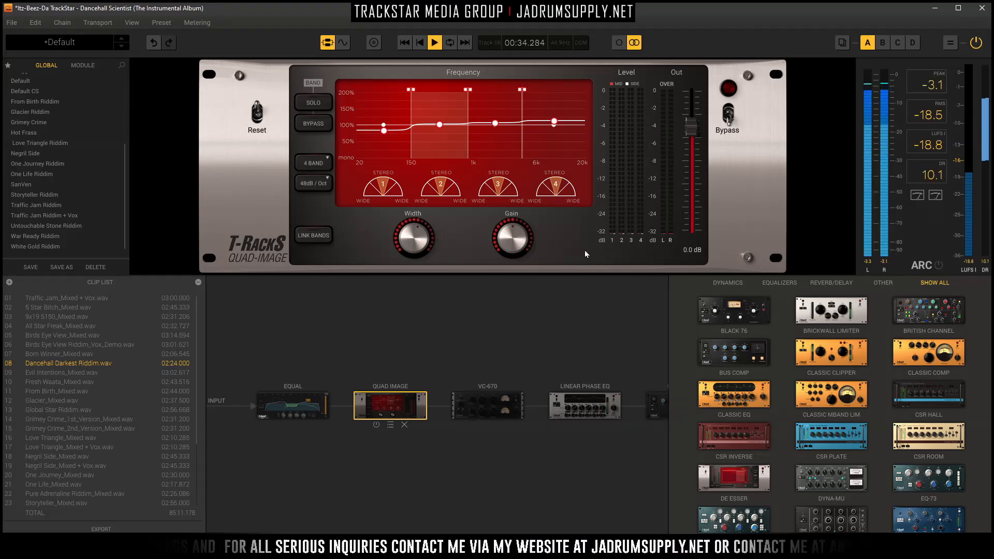
pyautogui.click(728, 113)
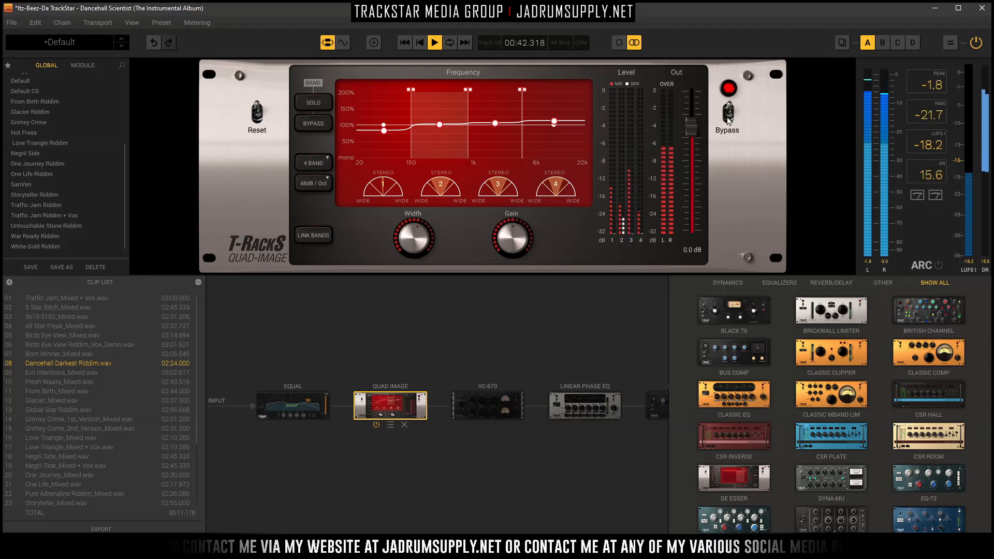
pyautogui.click(729, 118)
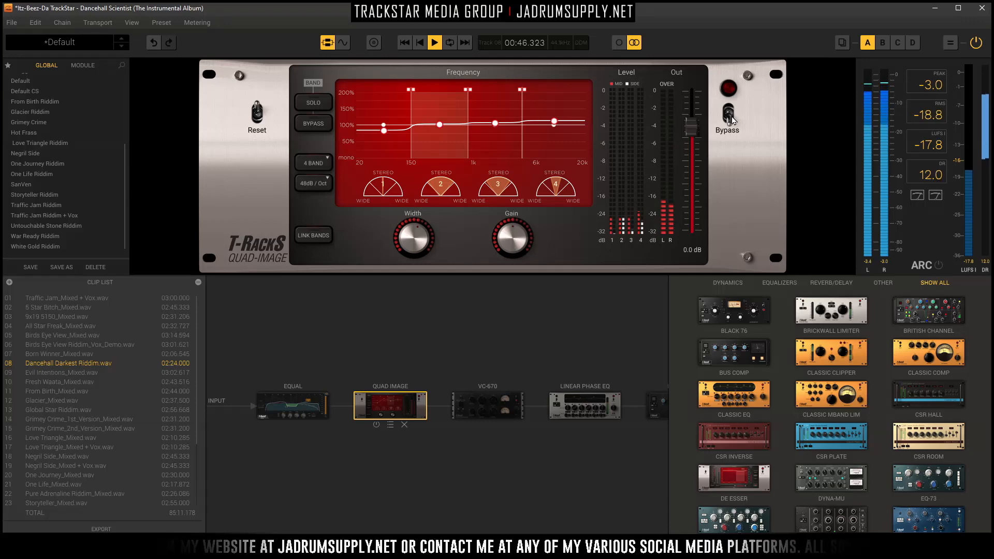
pyautogui.click(730, 117)
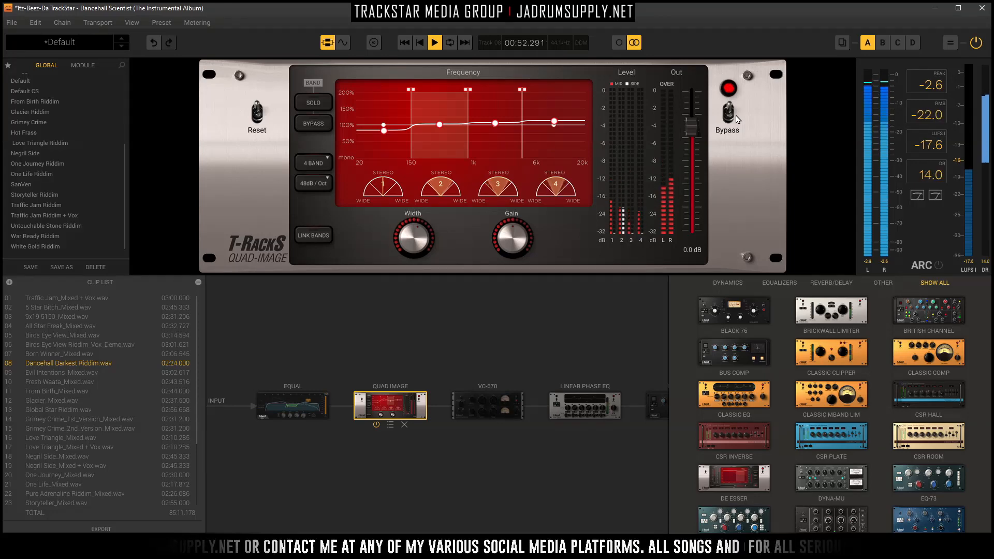
pyautogui.click(728, 119)
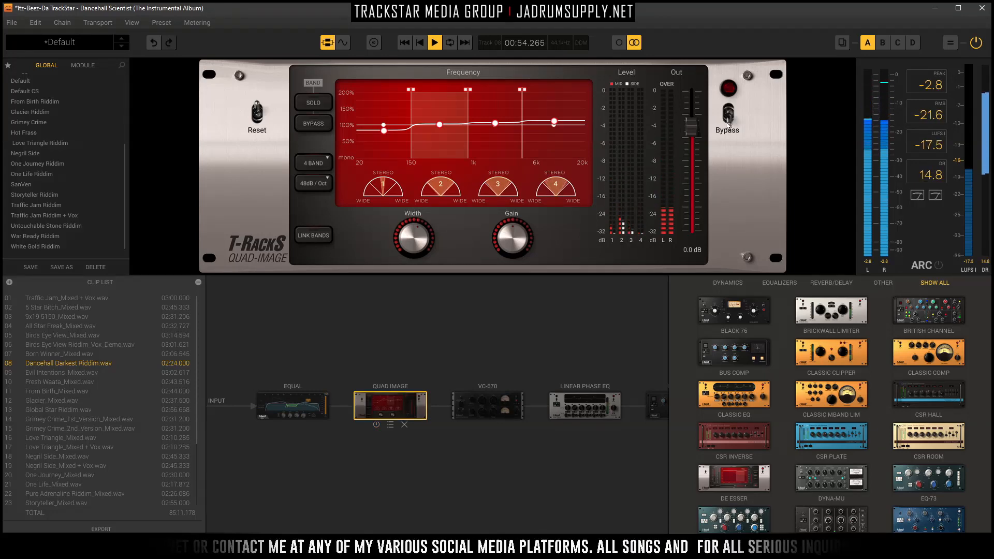
pyautogui.click(728, 120)
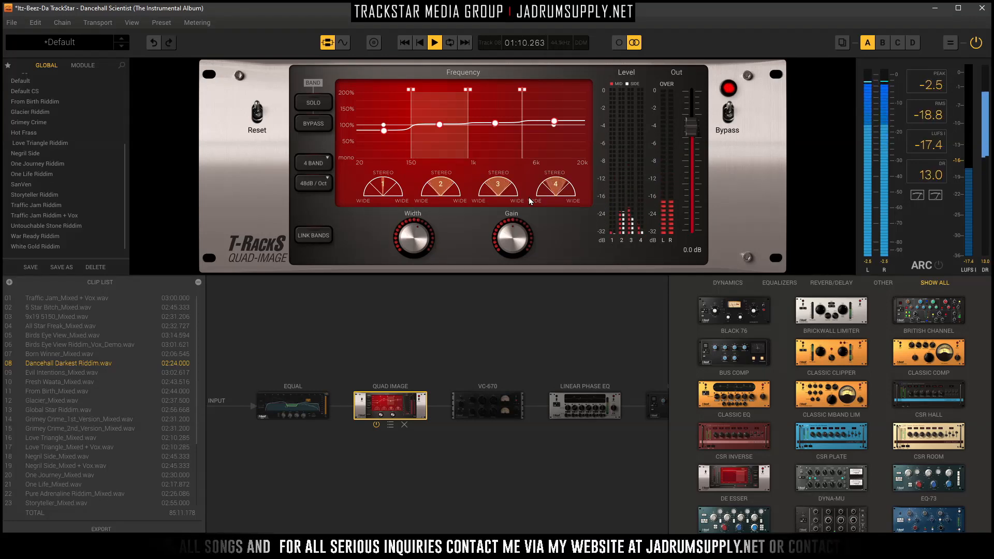
# Stop playback and look at the VC-670 and Bus Comp settings in the chain.
pyautogui.click(473, 402)
pyautogui.press('space')
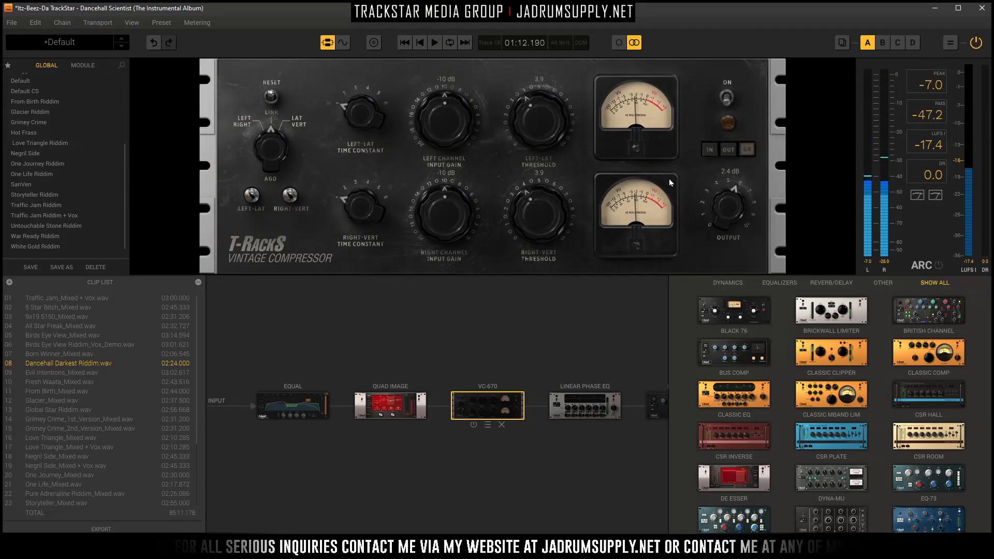
pyautogui.click(654, 407)
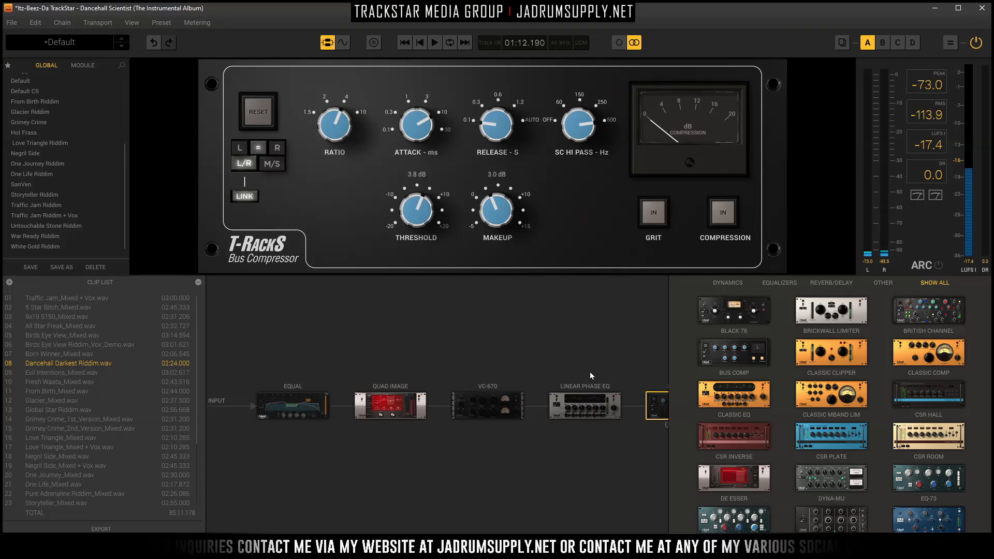
# Enable the VC-670 vintage compressor and resume playback of the clip through it.
pyautogui.click(496, 406)
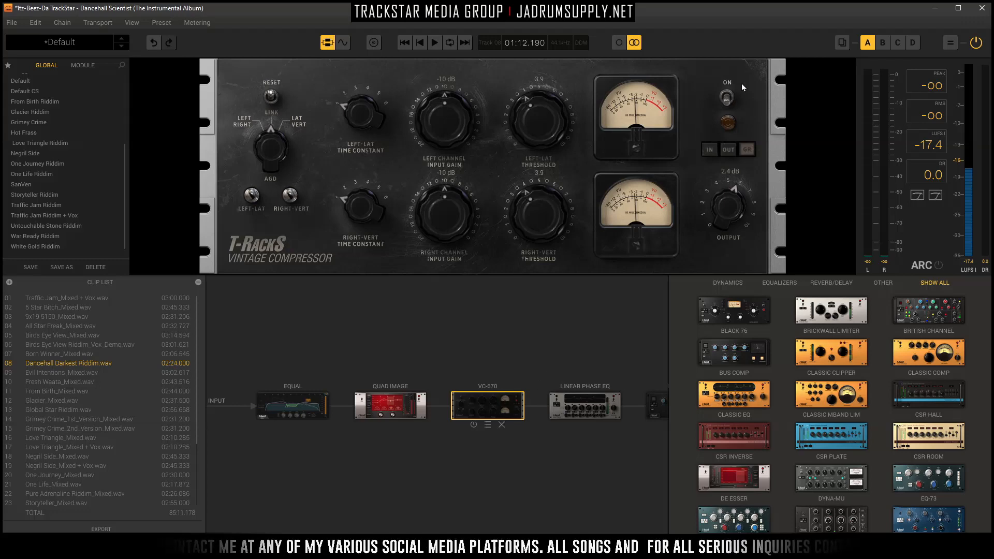
pyautogui.click(727, 97)
pyautogui.press('space')
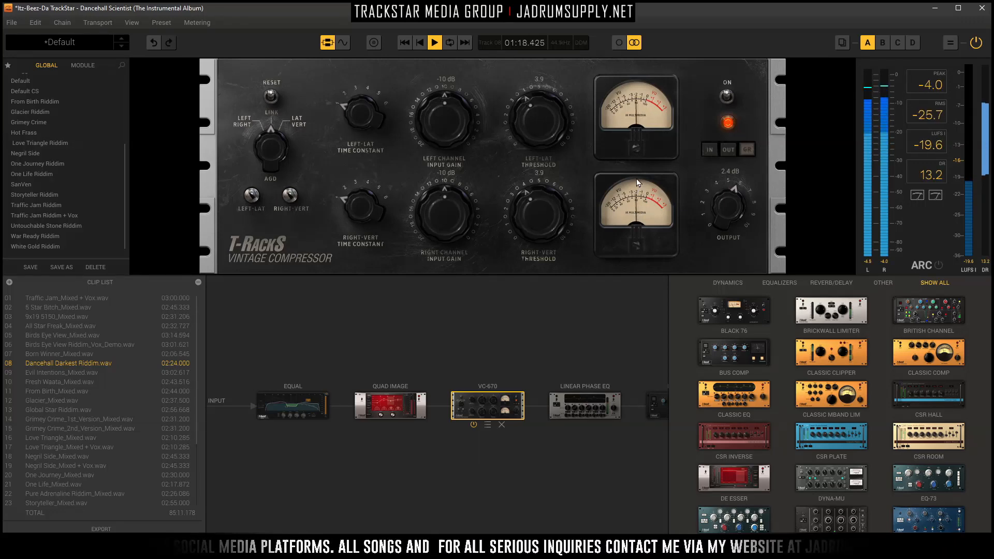
# Compare the clip with the VC-670 bypassed and active during playback, leave the compressor enabled and stop playback.
pyautogui.press('space')
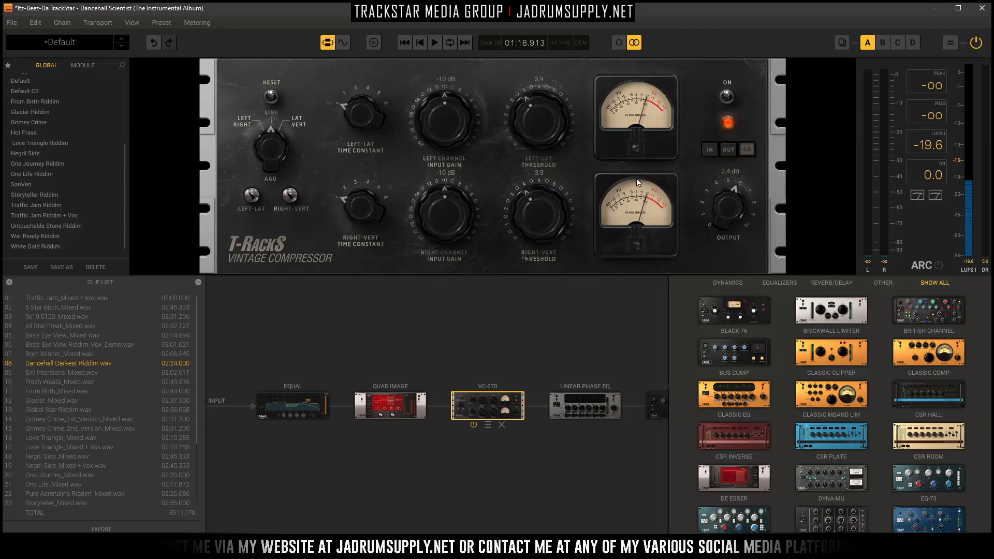
pyautogui.click(726, 98)
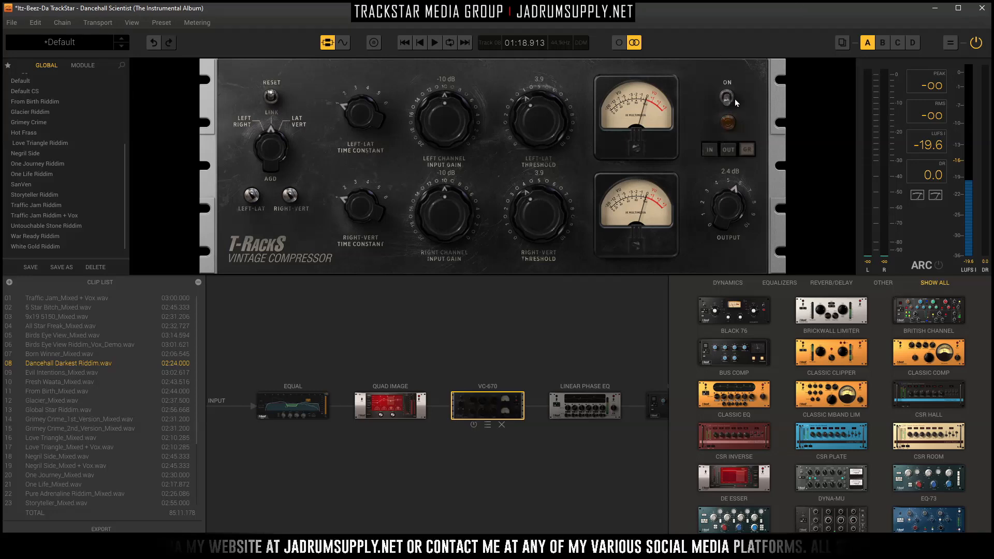
pyautogui.press('space')
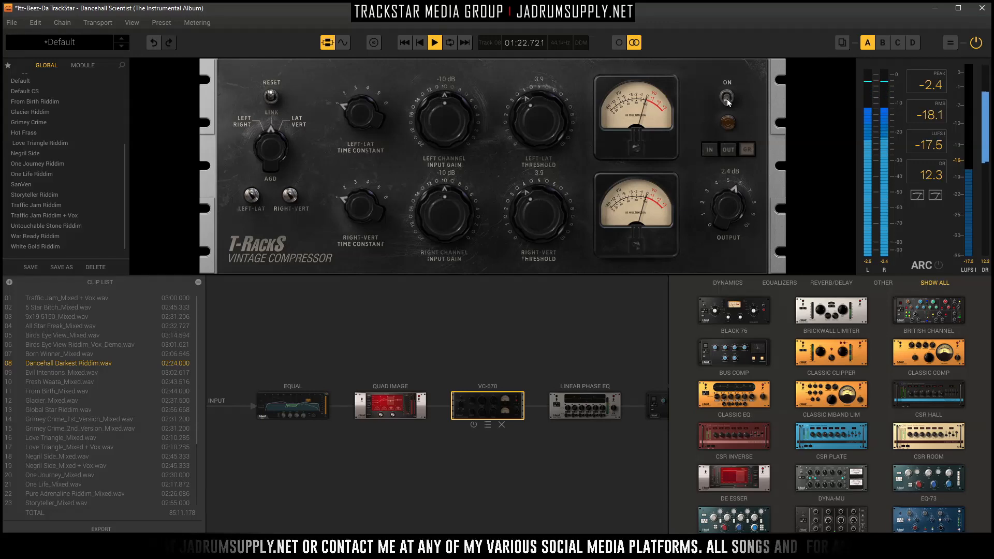
pyautogui.click(726, 98)
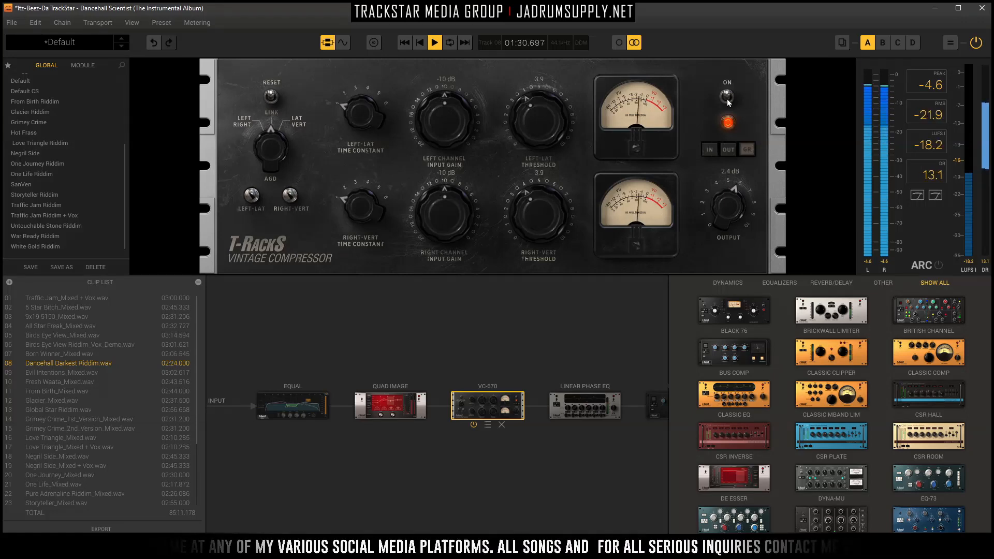
pyautogui.click(727, 97)
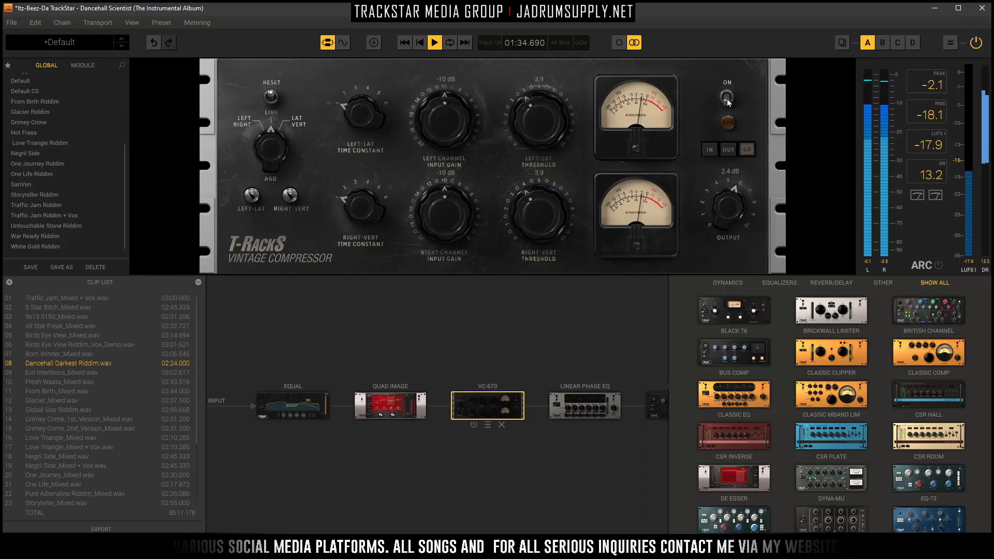
pyautogui.click(726, 99)
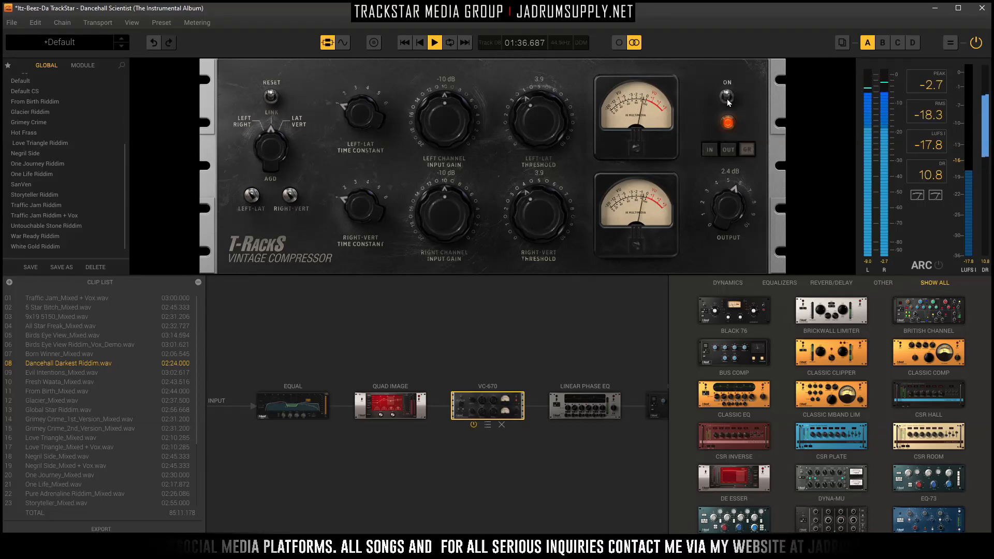
pyautogui.press('space')
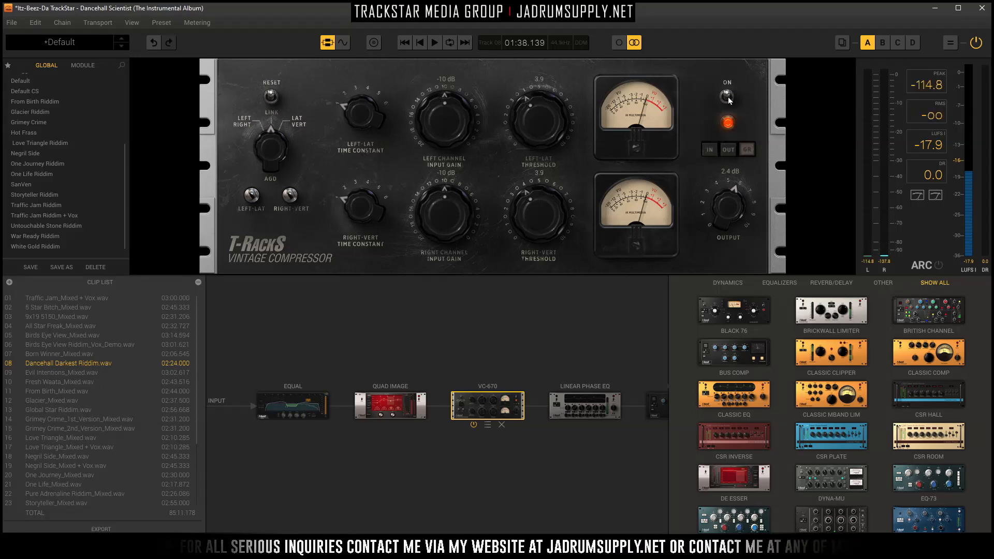
# Look at the Linear Phase EQ settings and compare them with the EQual curve at the start of the chain.
pyautogui.click(588, 399)
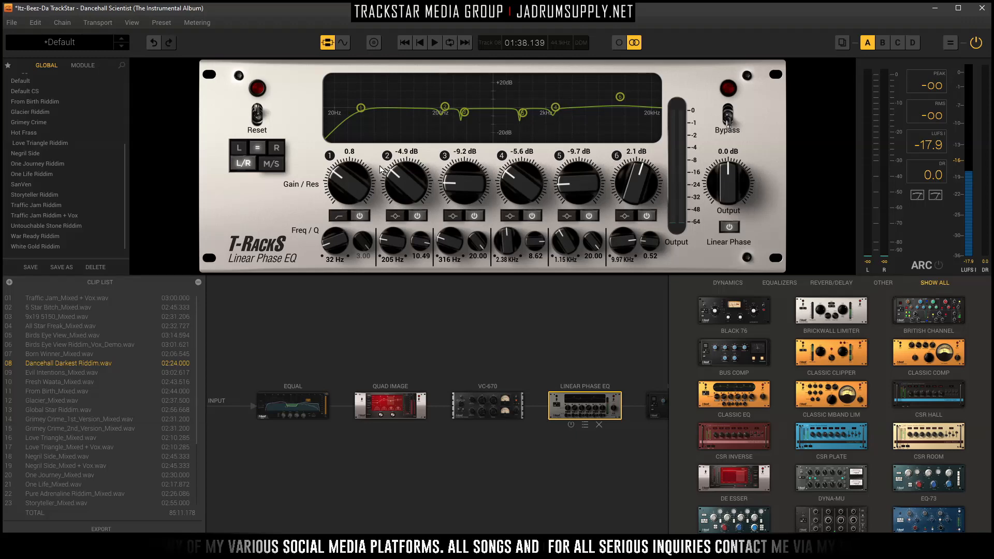
pyautogui.click(297, 398)
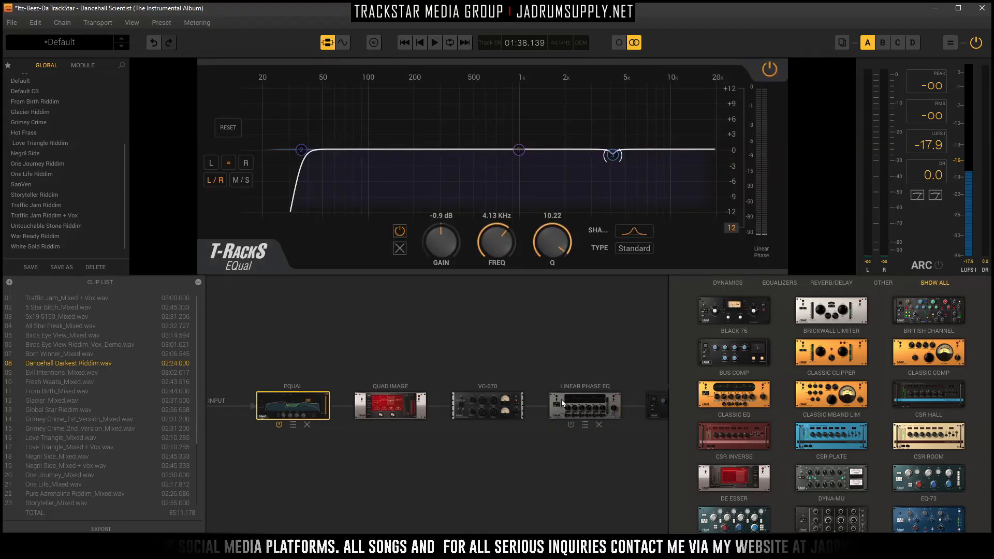
pyautogui.click(567, 415)
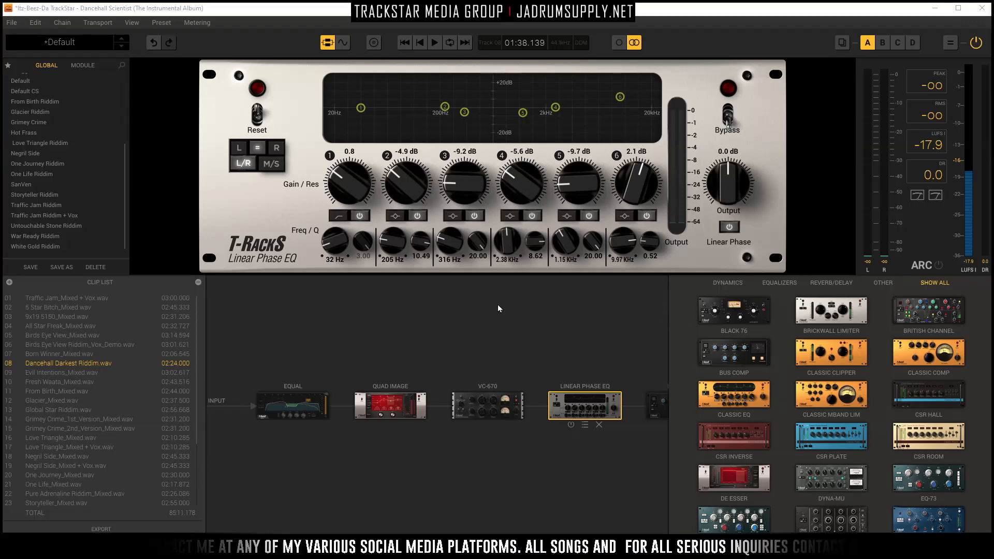
# Compare the Linear Phase EQ bypassed and active while the clip plays, leave it enabled and stop playback.
pyautogui.press('space')
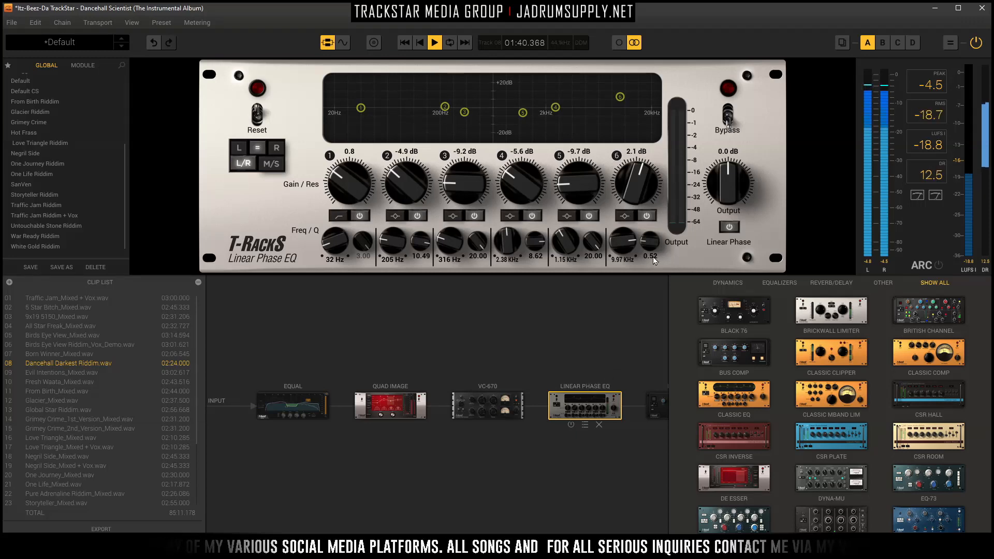
pyautogui.click(727, 119)
pyautogui.click(728, 119)
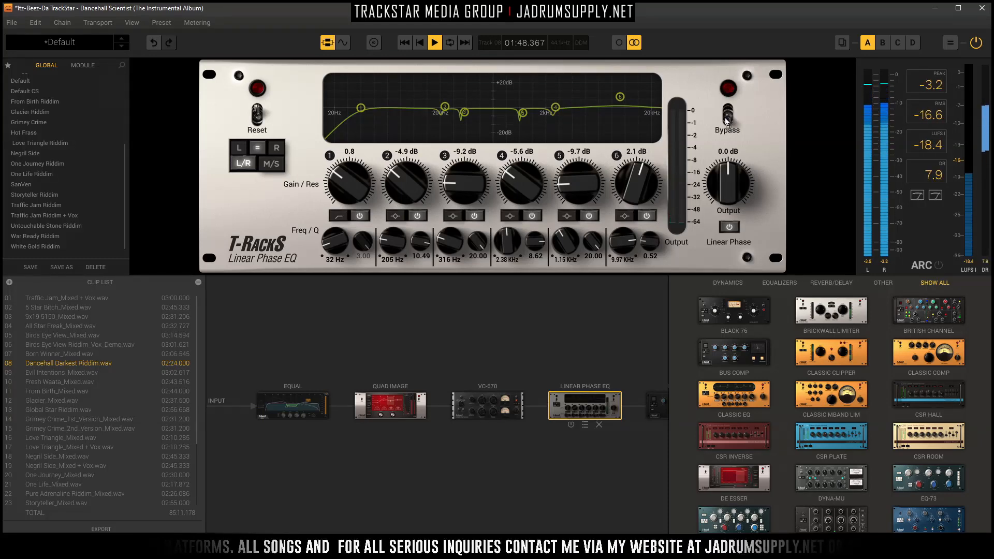
pyautogui.click(727, 119)
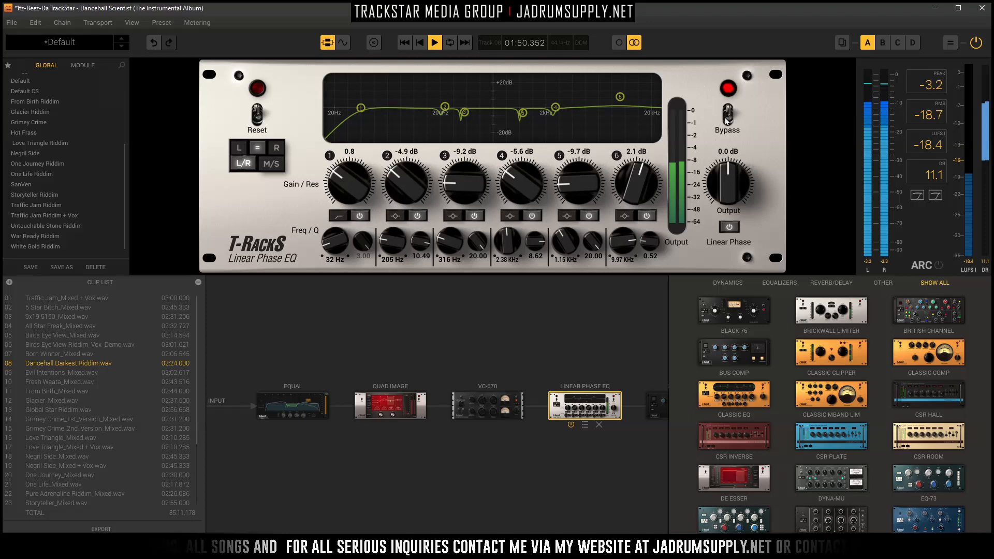
pyautogui.click(727, 119)
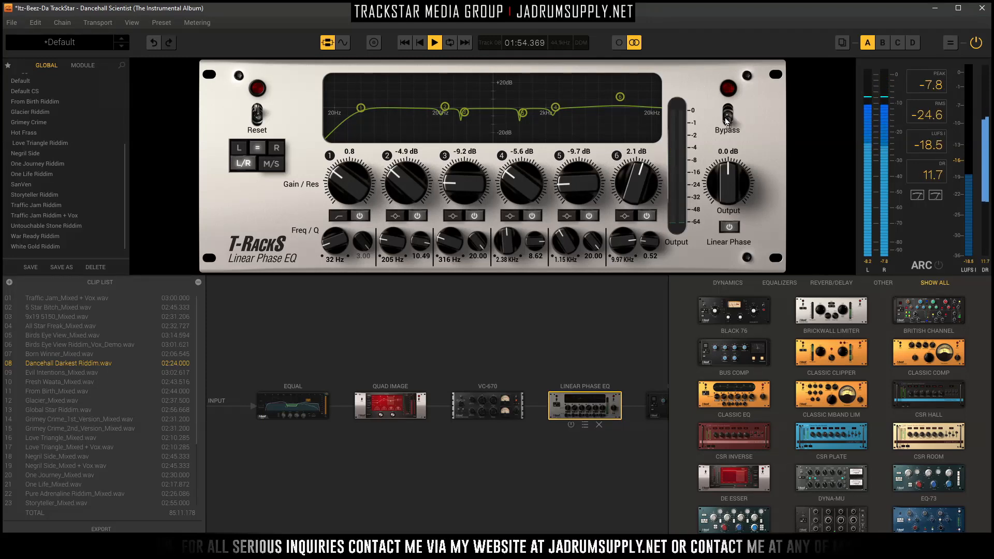
pyautogui.click(728, 119)
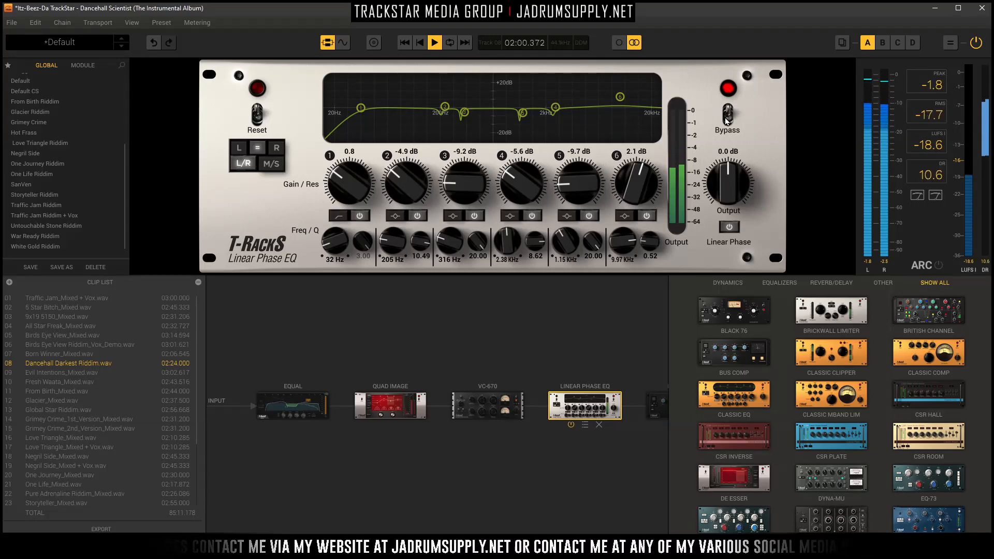
pyautogui.click(726, 119)
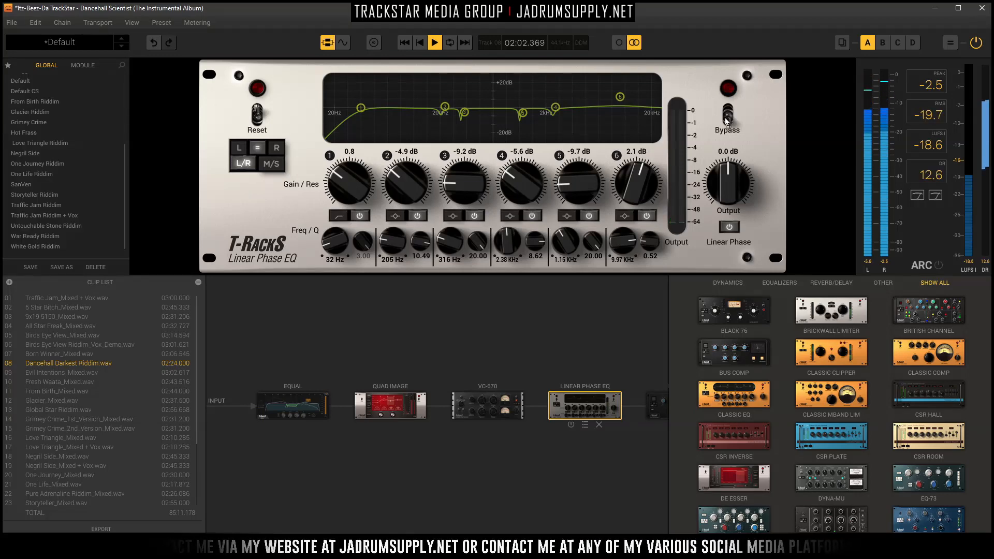
pyautogui.click(726, 119)
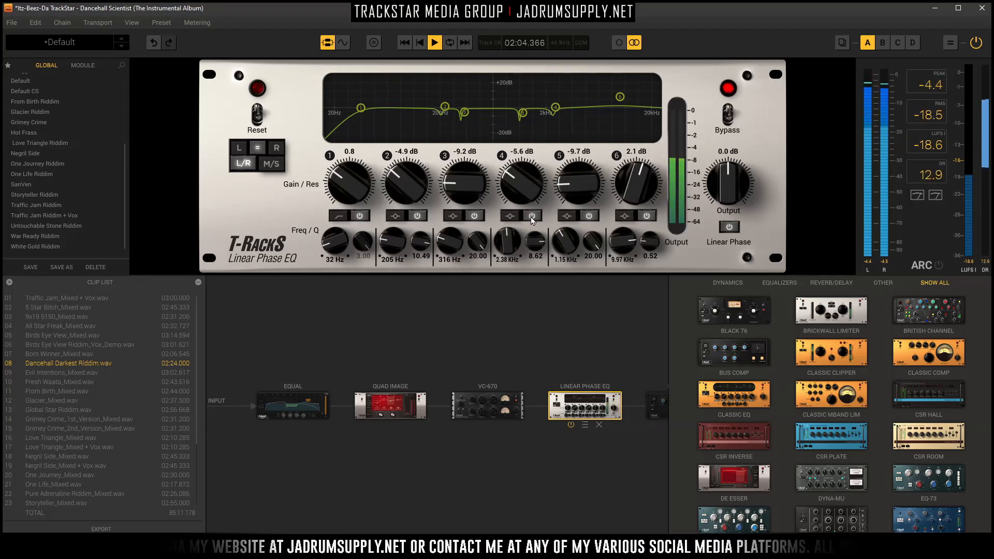
pyautogui.press('space')
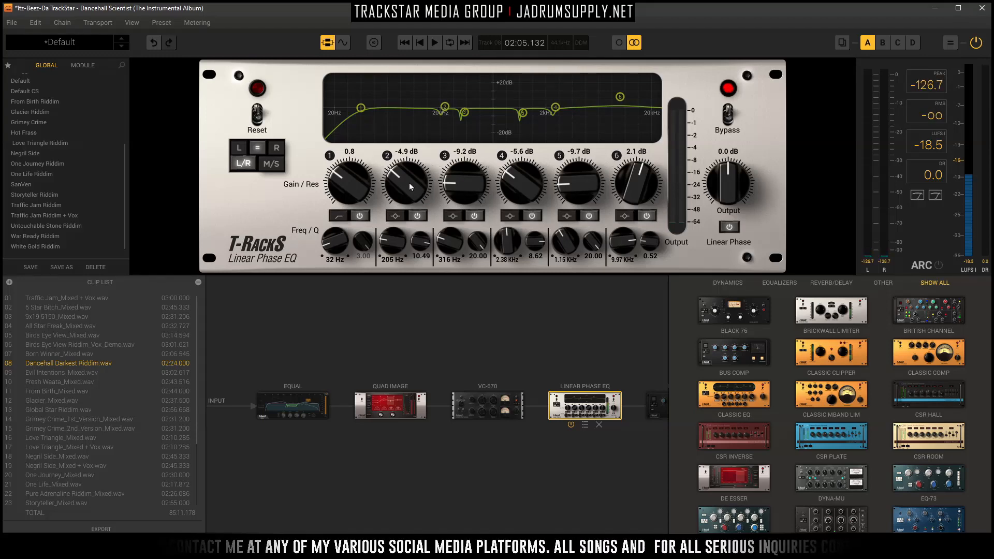
# Set the Linear Phase EQ's band 2 gain to 4.9 dB, then raise it to 15.0 dB during playback.
pyautogui.click(403, 154)
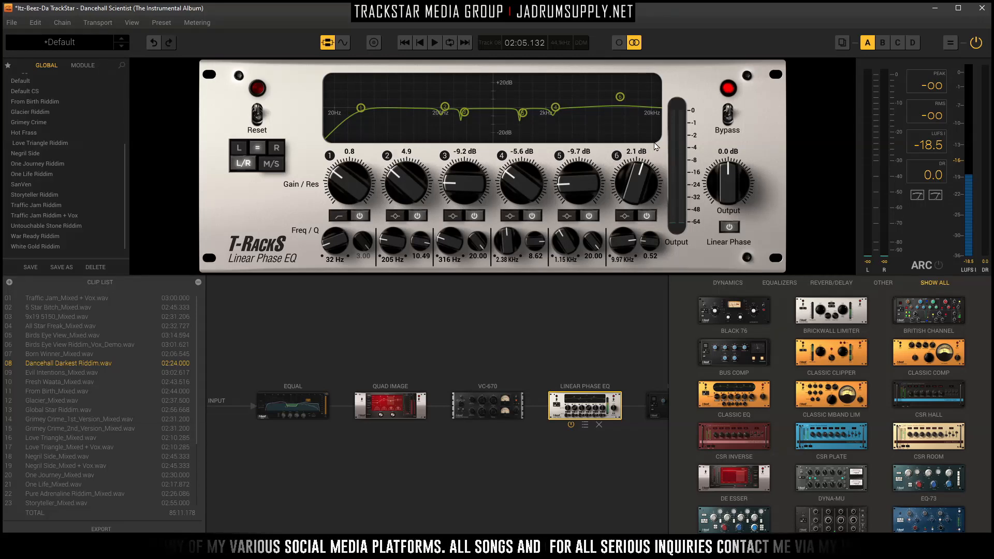
pyautogui.write('4.9')
pyautogui.press('Return')
pyautogui.press('space')
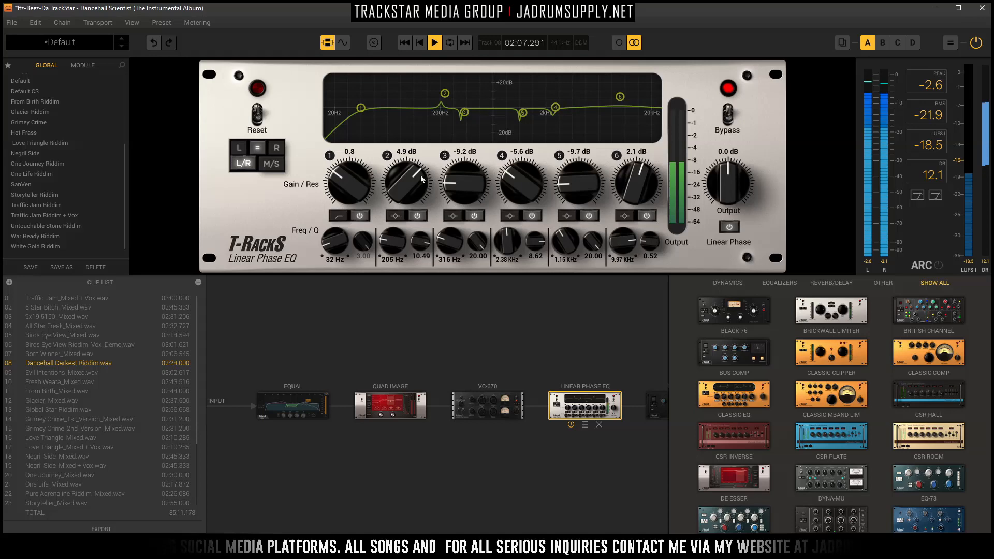
pyautogui.moveTo(398, 182); pyautogui.dragTo(398, 135)
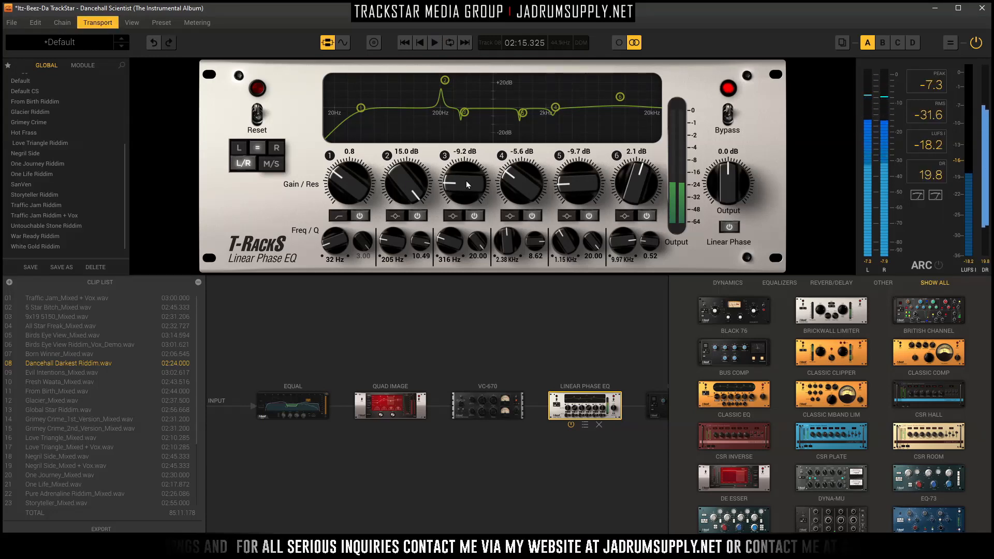
# Replay the clip from near its start in the waveform view and raise Linear Phase EQ bands 3, 4 and 5 to 15.0 dB gain.
pyautogui.press('Tab')
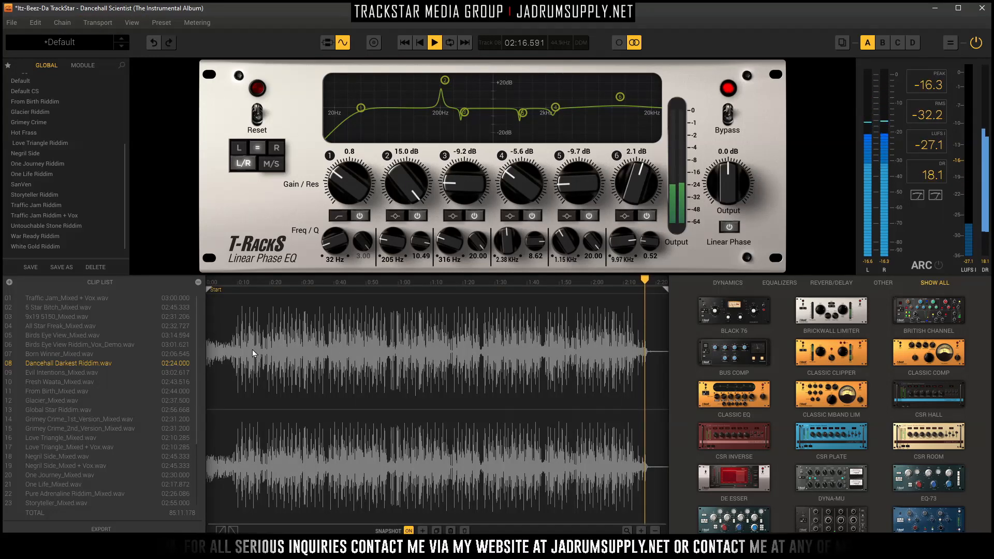
pyautogui.click(254, 351)
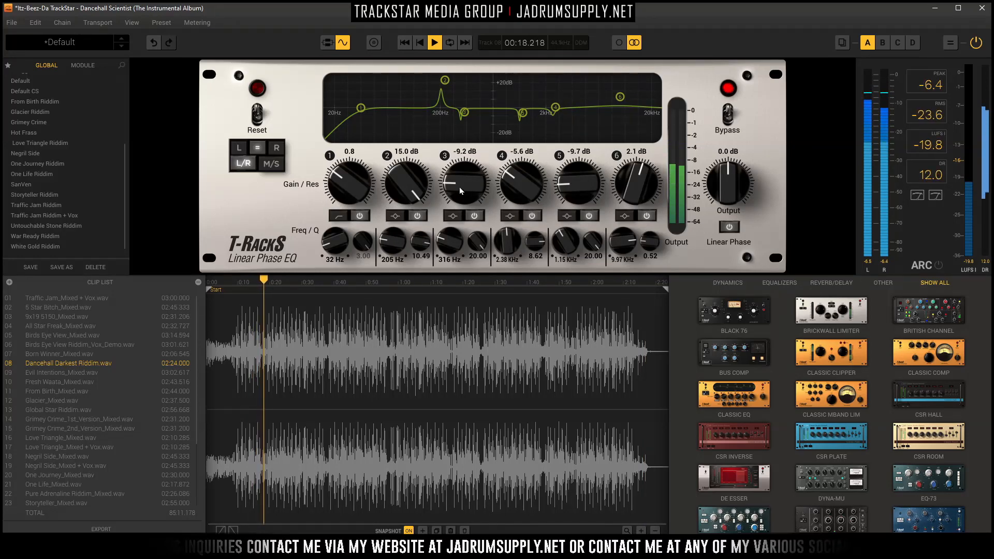
pyautogui.moveTo(465, 185); pyautogui.dragTo(464, 129)
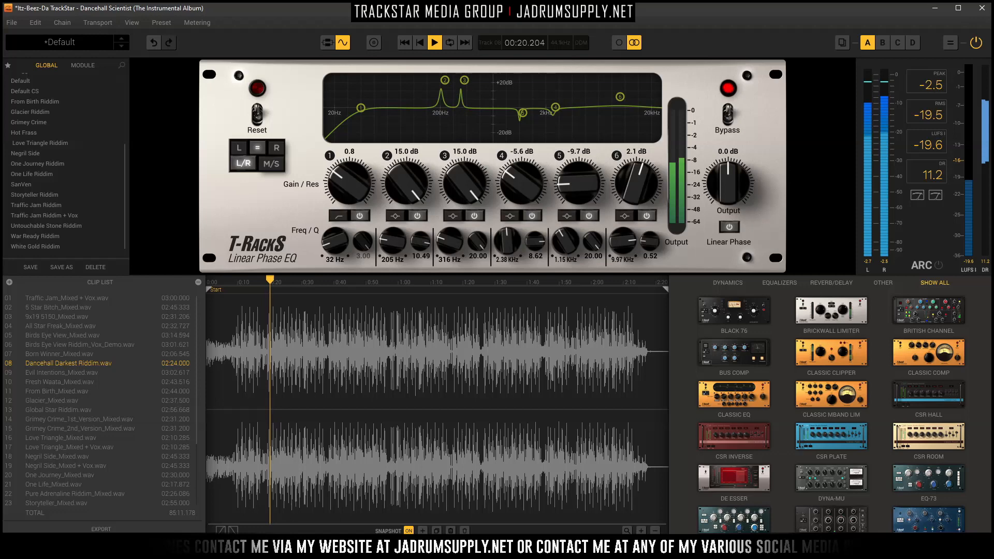
pyautogui.moveTo(530, 200); pyautogui.dragTo(520, 77)
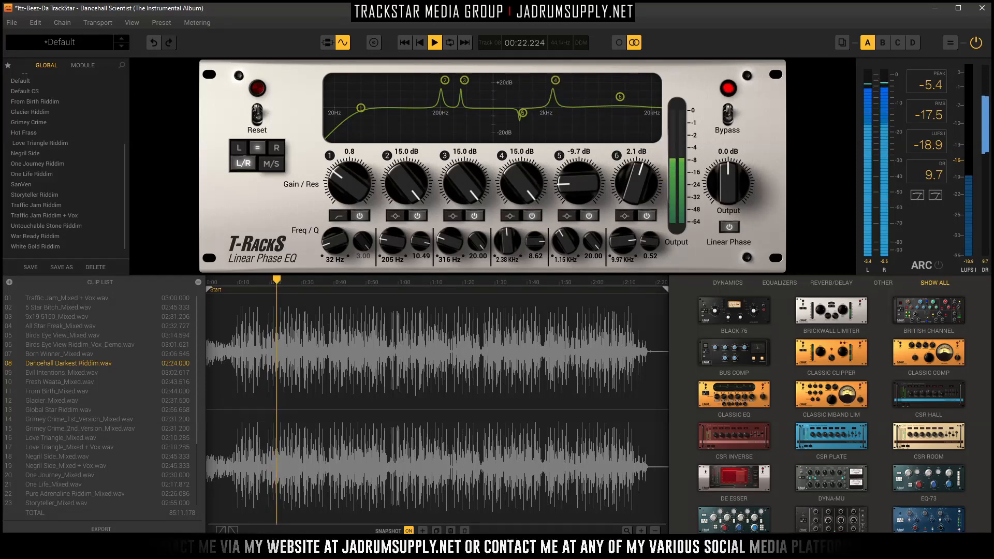
pyautogui.moveTo(569, 187); pyautogui.dragTo(560, 52)
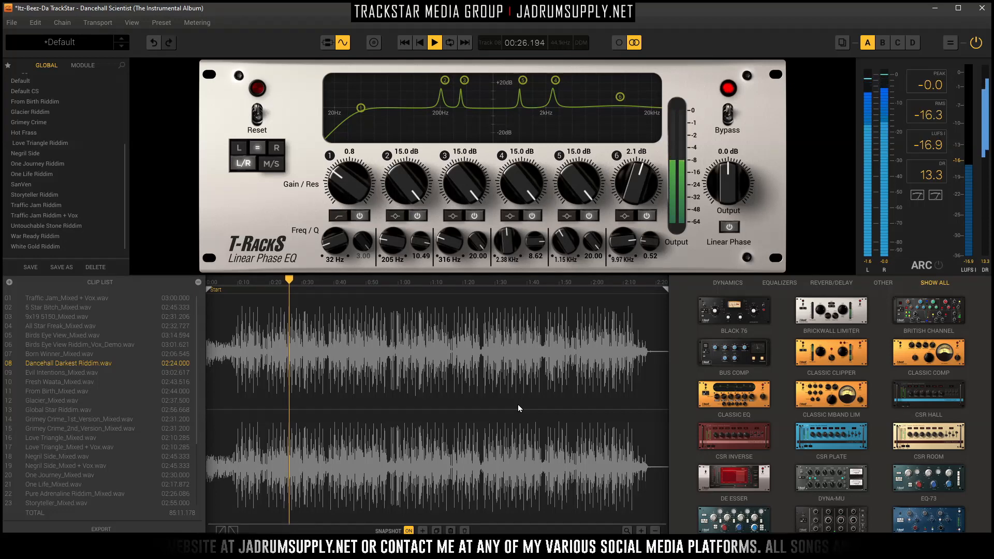
pyautogui.press('space')
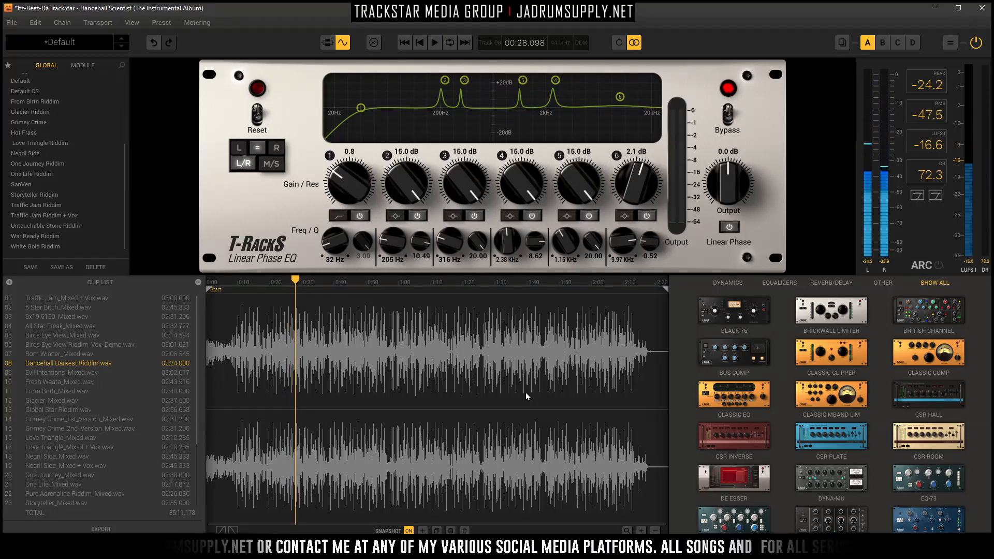
pyautogui.press('space')
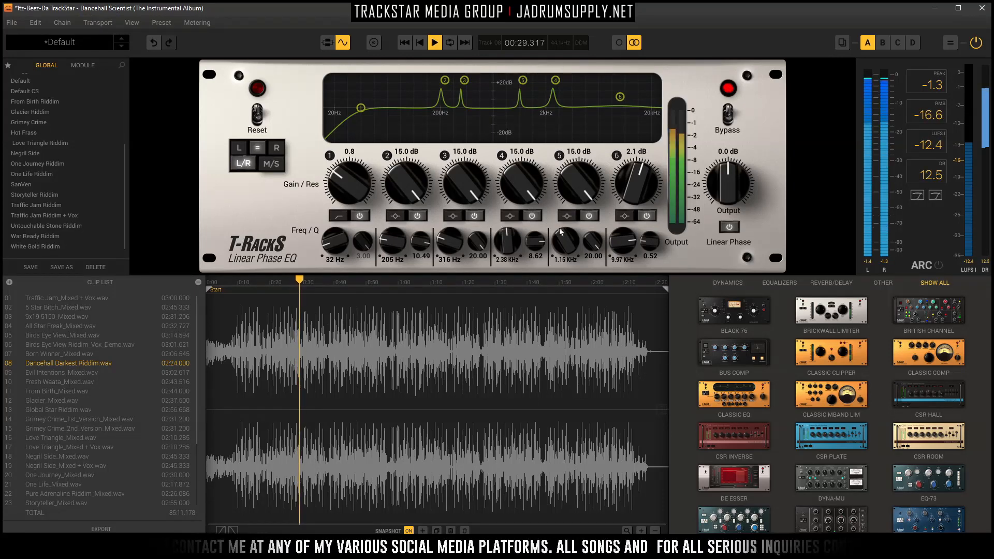
pyautogui.press('space')
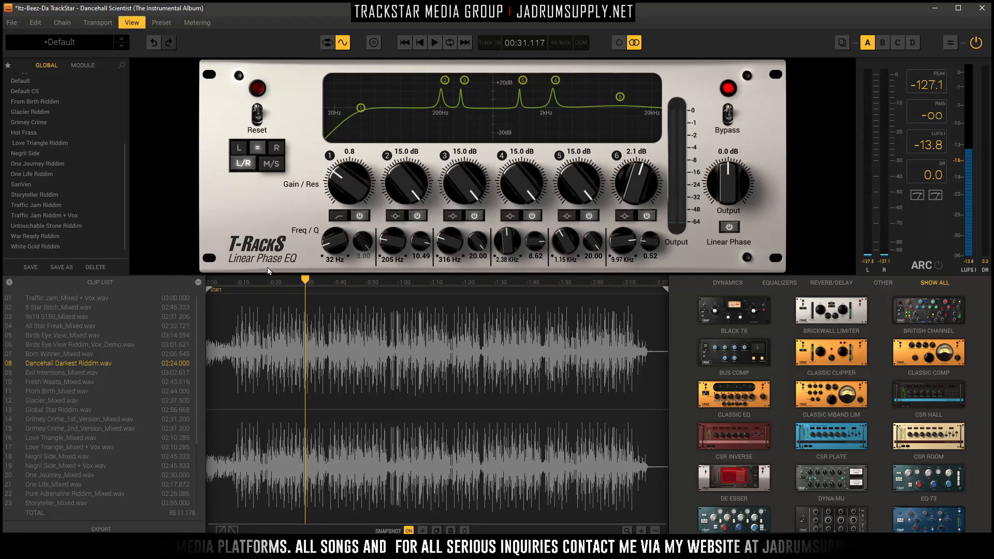
# Return to the chain view and look at the EQual, Linear Phase EQ and Bus Comp settings.
pyautogui.press('Tab')
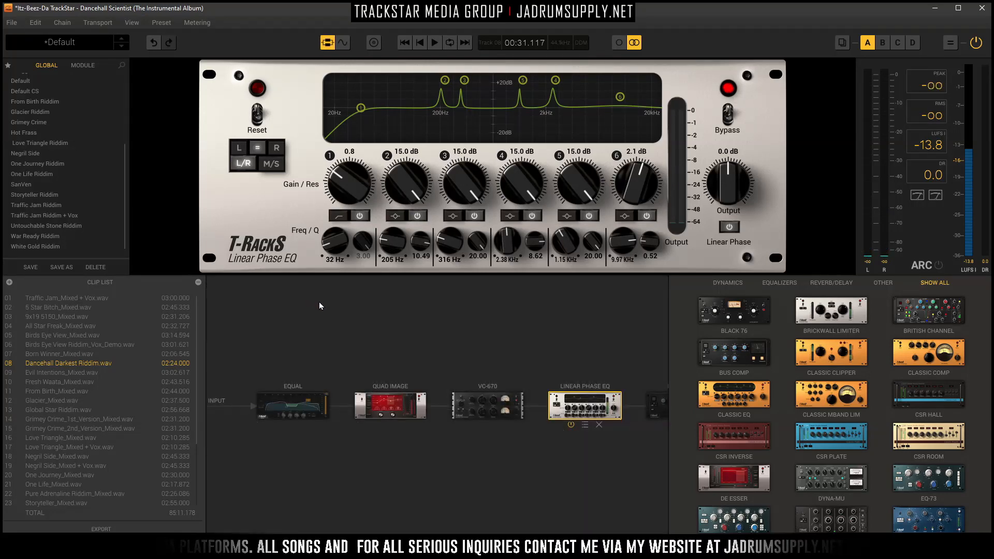
pyautogui.click(299, 401)
pyautogui.click(596, 407)
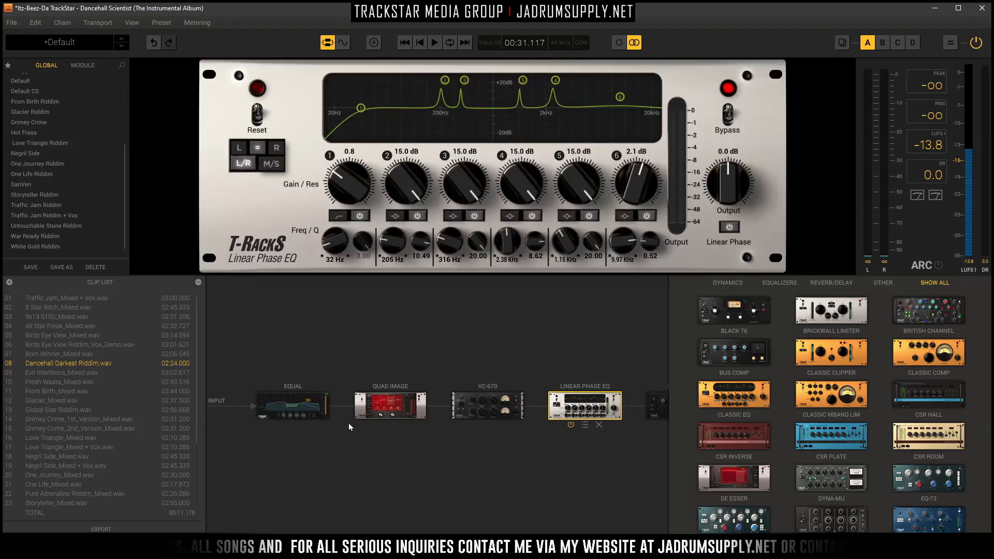
pyautogui.click(290, 402)
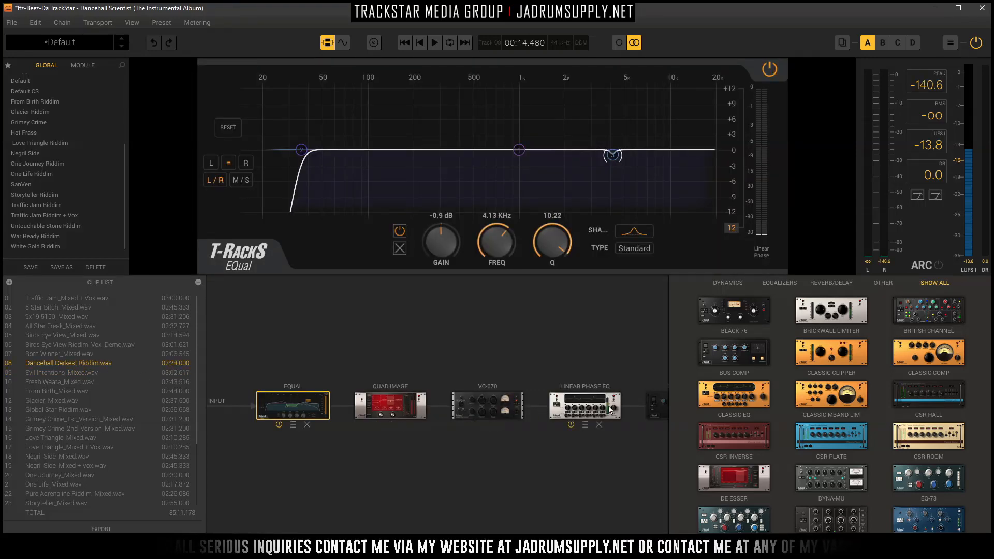
pyautogui.click(602, 401)
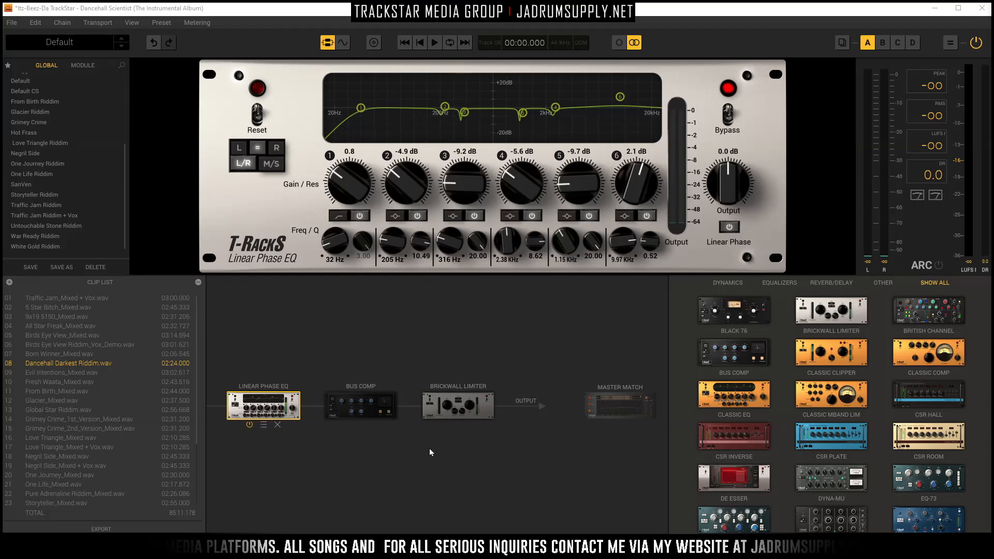
pyautogui.click(381, 401)
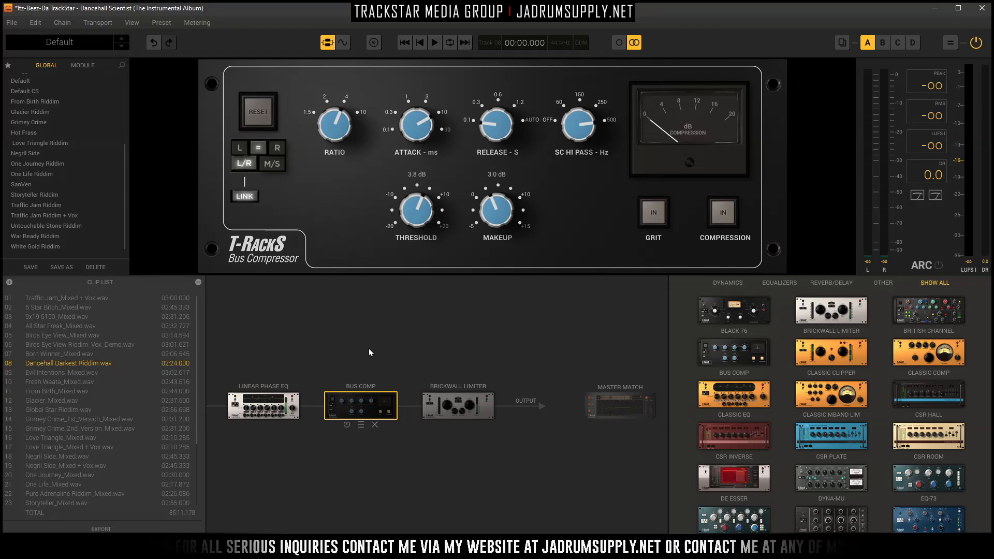
pyautogui.click(255, 397)
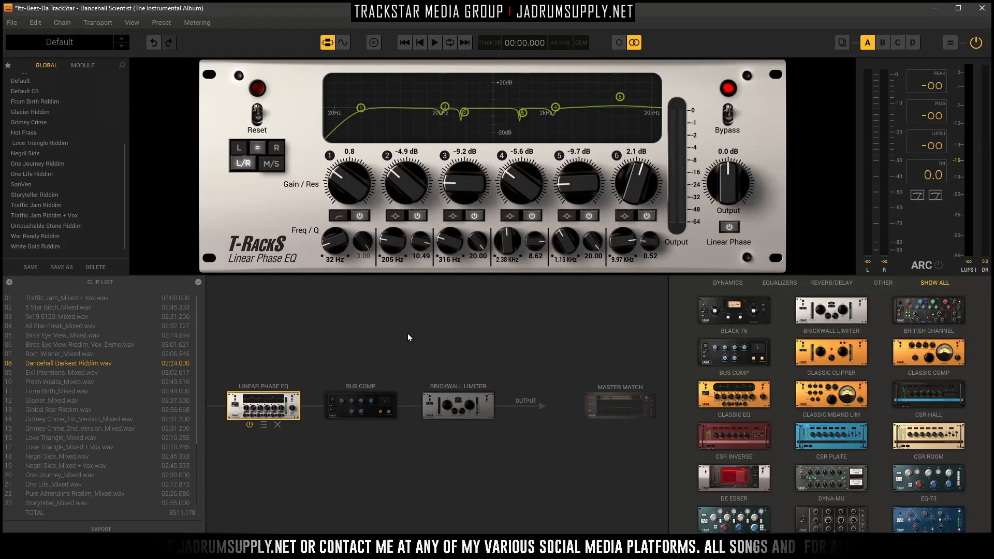
# Show the Bus Comp's controls, play the clip from its start, and check the waveform before returning to the chain view.
pyautogui.click(375, 400)
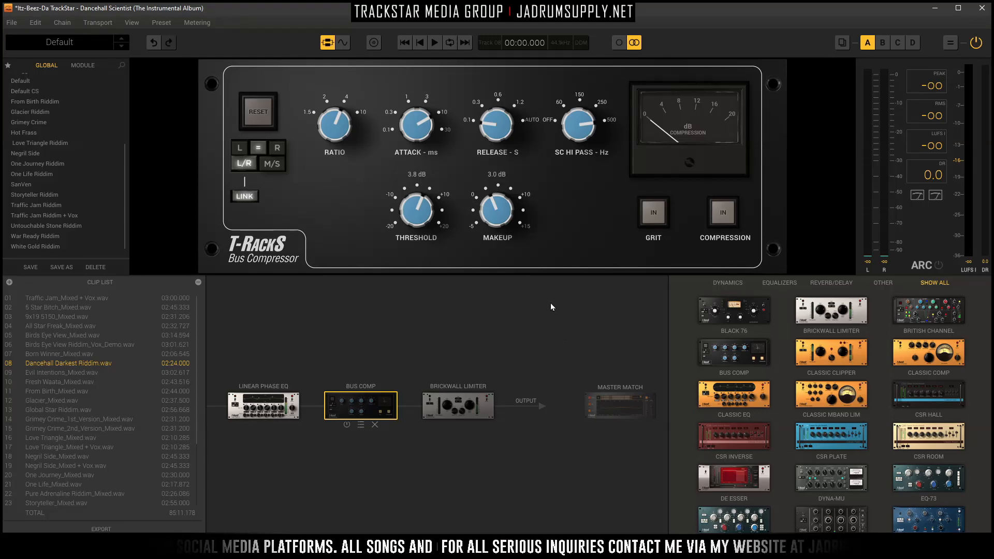
pyautogui.press('space')
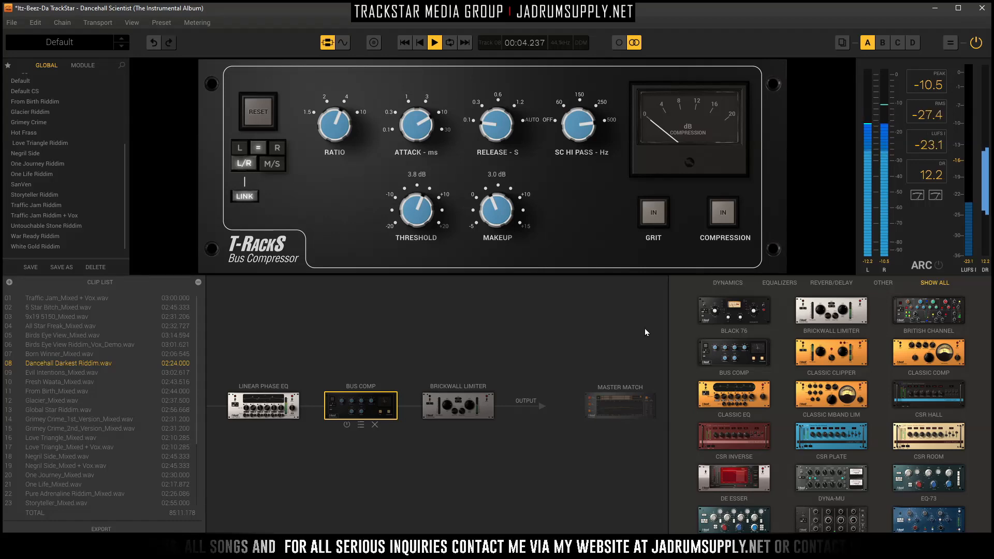
pyautogui.press('Tab')
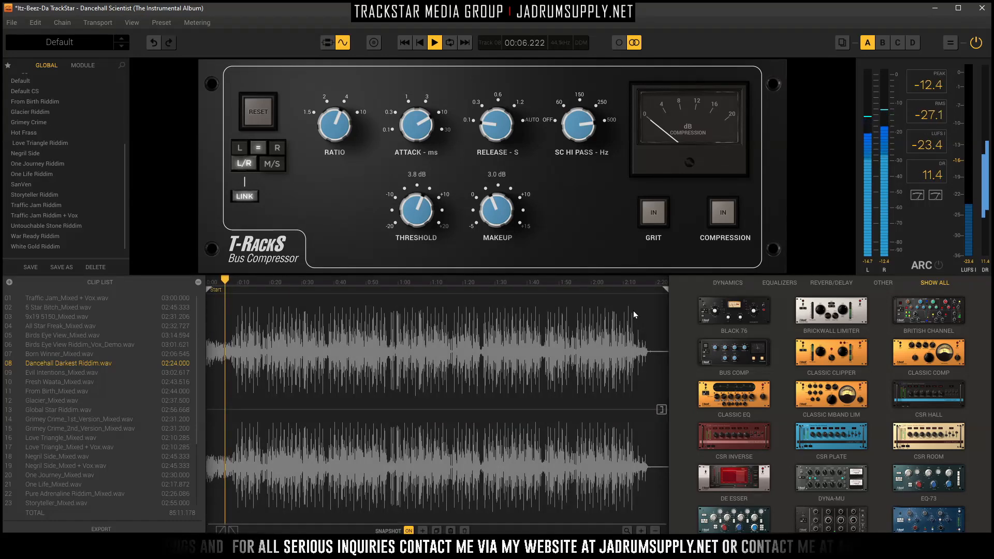
pyautogui.press('Tab')
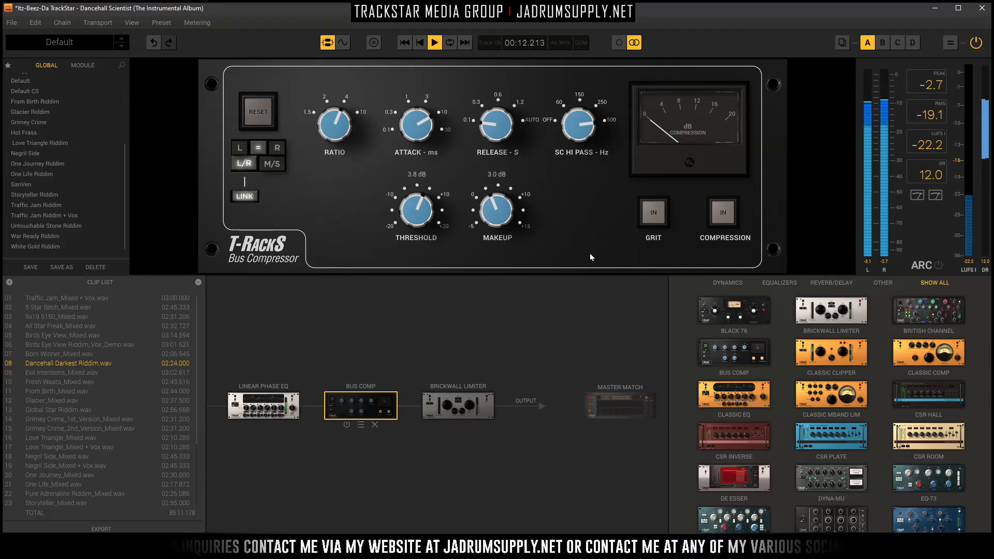
# Compare the Bus Comp bypassed and active while the clip plays, and leave it enabled.
pyautogui.click(346, 425)
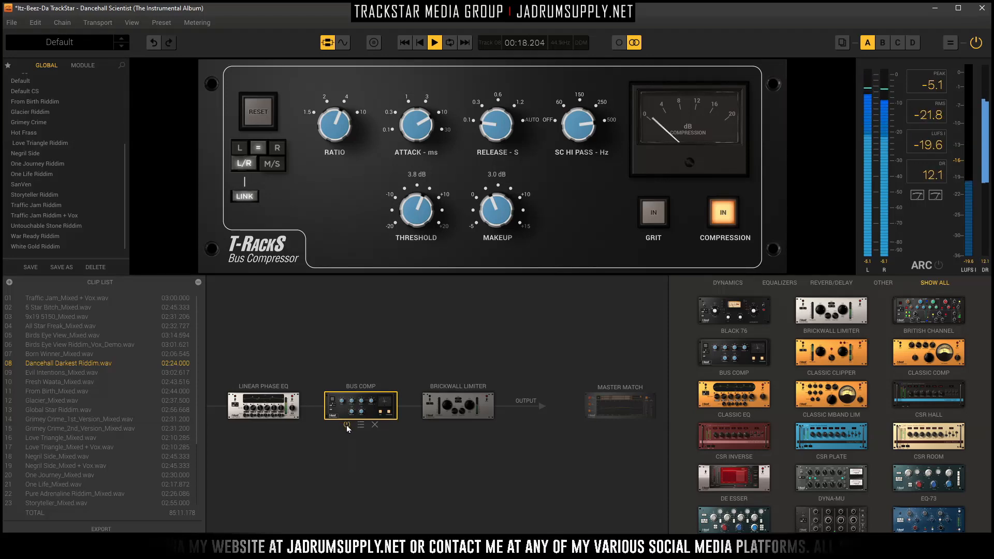
pyautogui.click(347, 425)
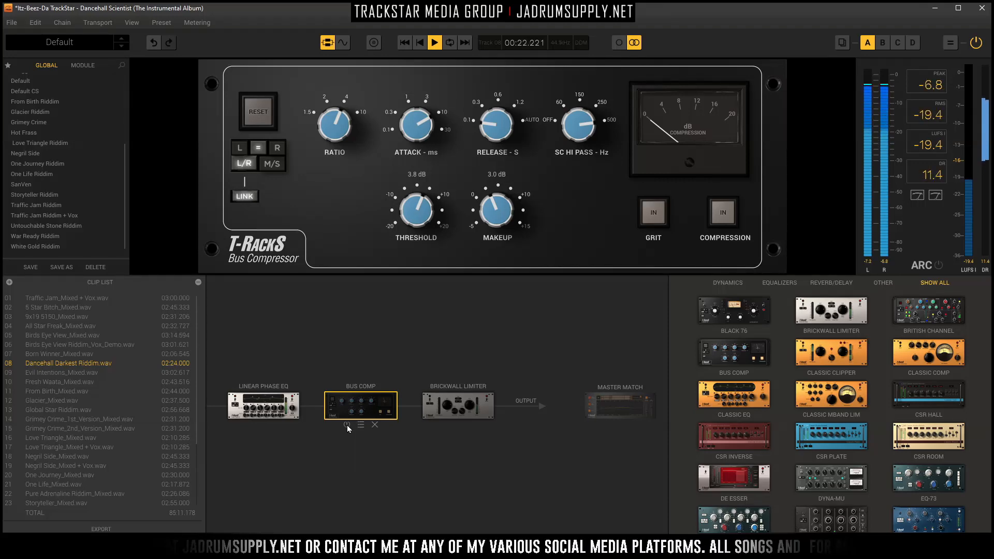
pyautogui.click(346, 424)
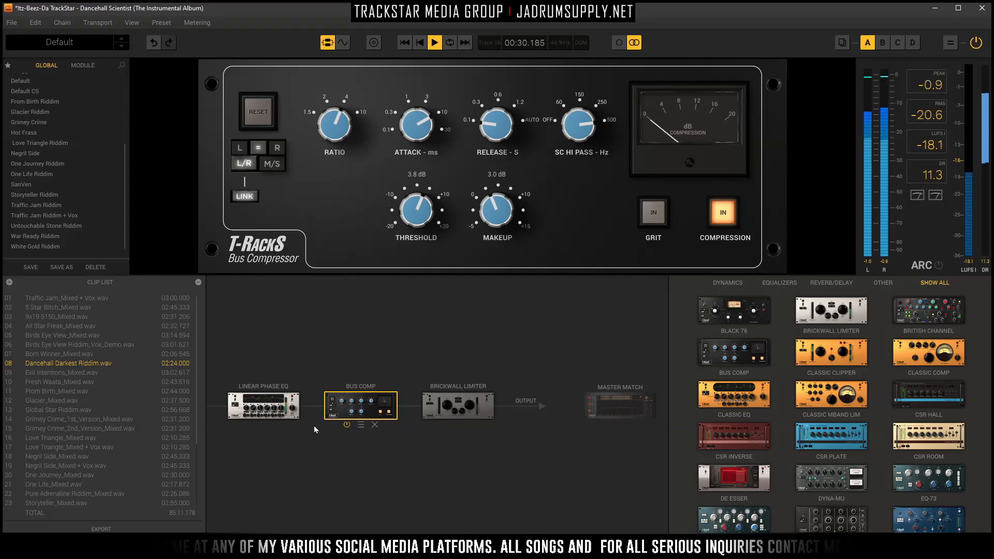
pyautogui.click(346, 424)
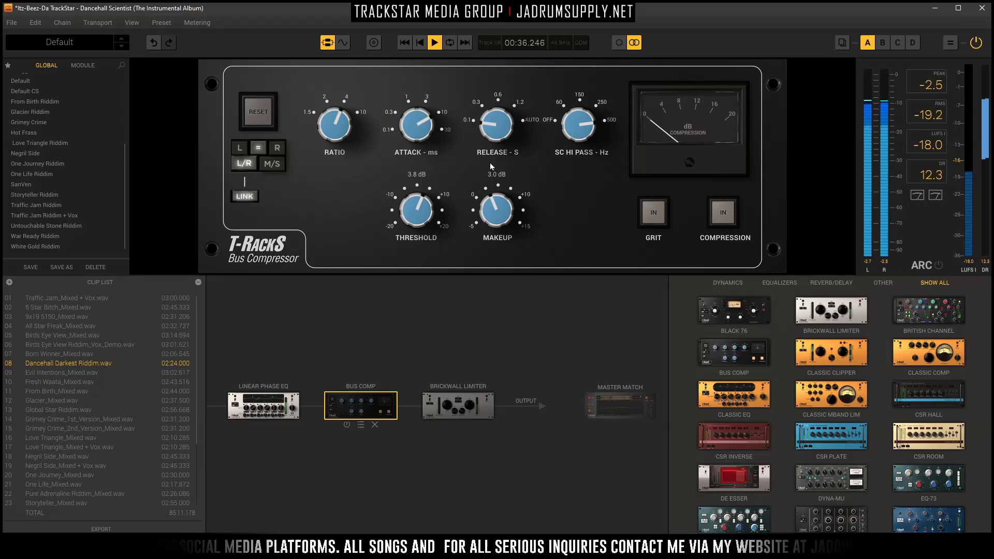
pyautogui.click(347, 426)
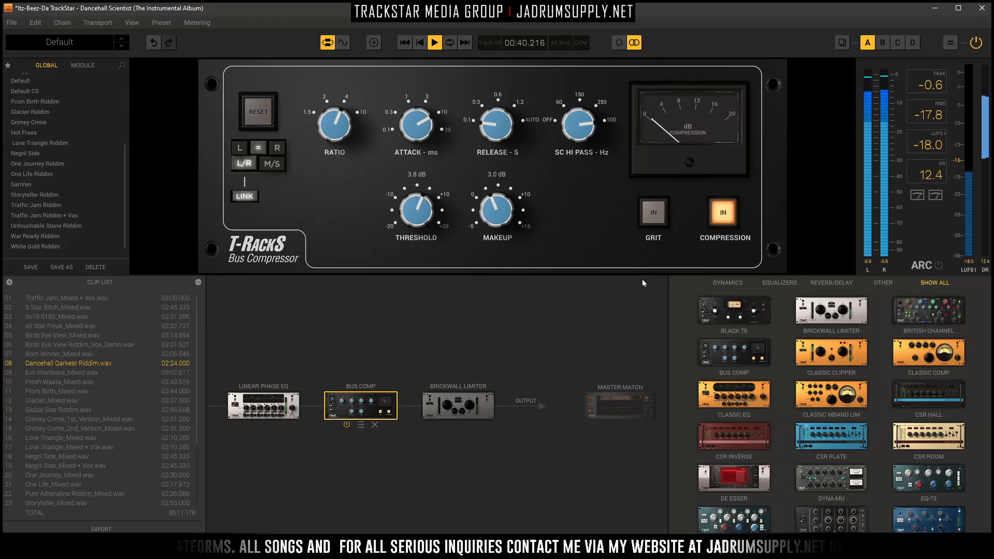
# Turn the Bus Comp's Compression off and back on during playback, then stop the clip.
pyautogui.click(722, 216)
pyautogui.click(721, 215)
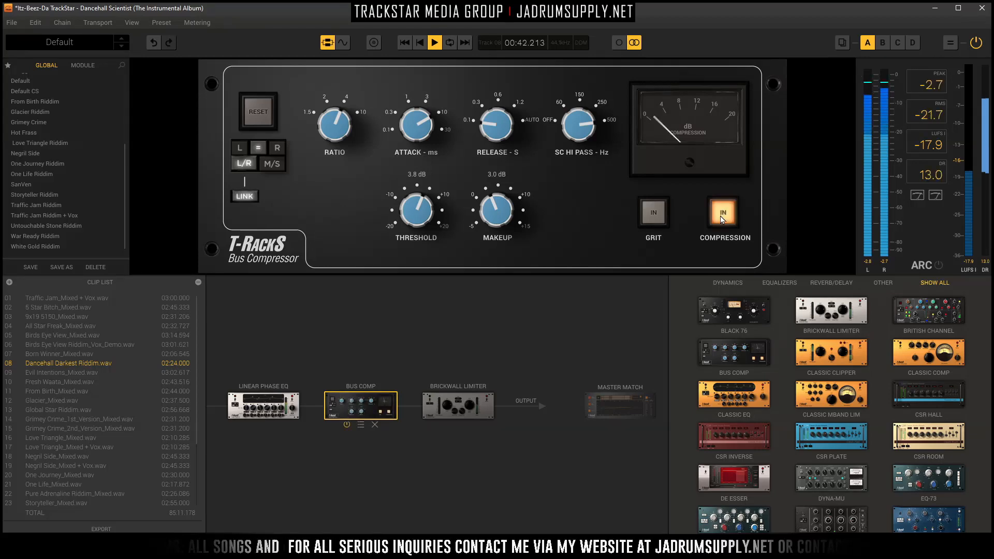
pyautogui.press('space')
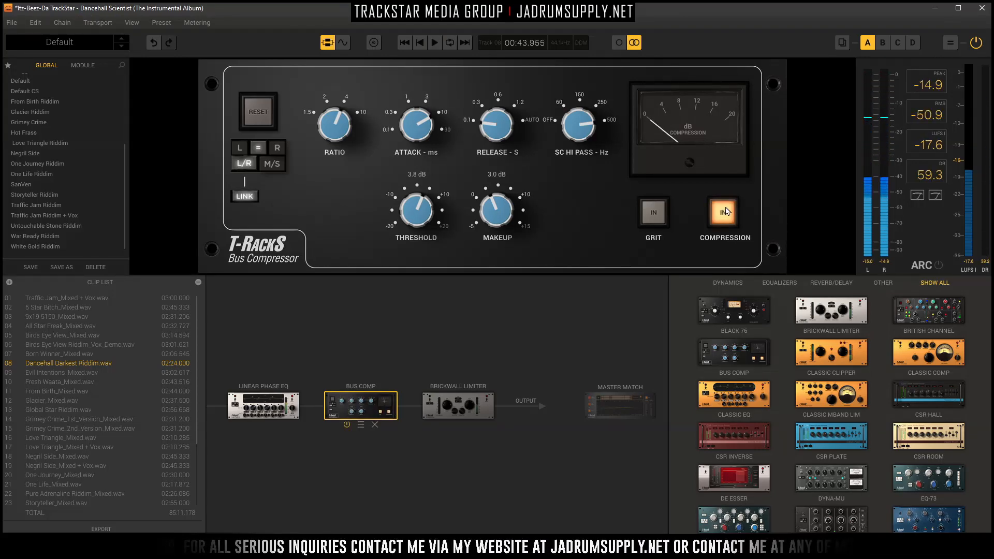
# Resume the clip with the Brickwall Limiter's controls shown, enable the limiter during playback, and stop.
pyautogui.click(483, 397)
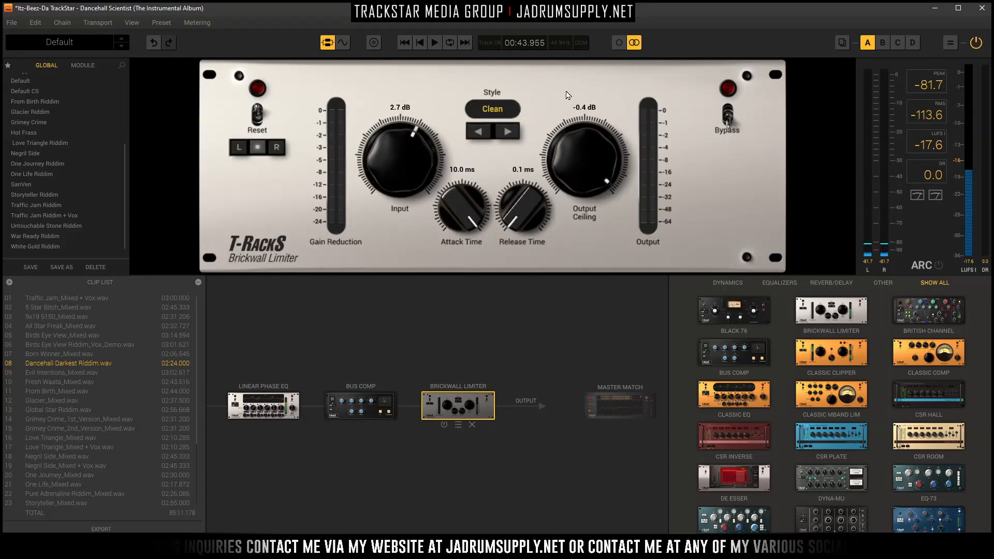
pyautogui.press('space')
pyautogui.click(729, 118)
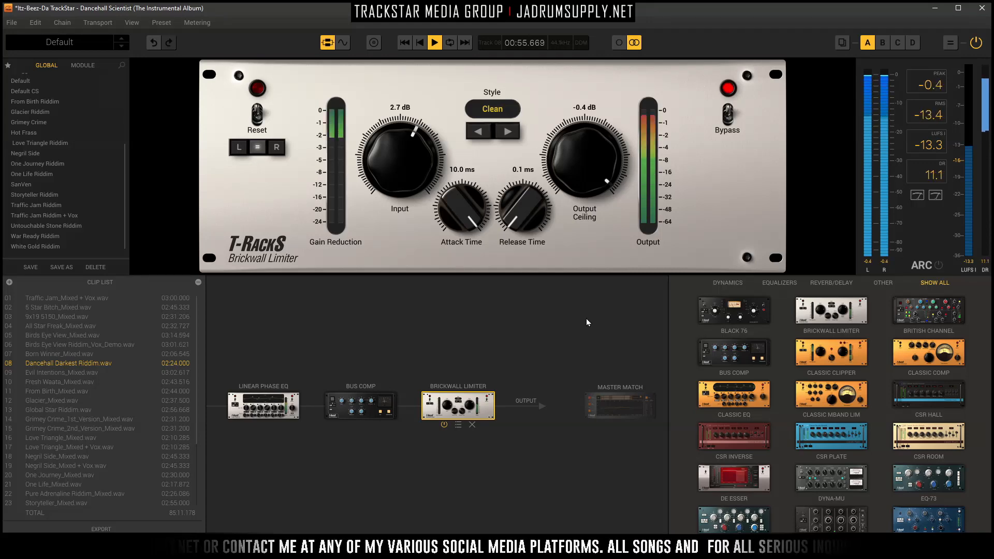
pyautogui.press('space')
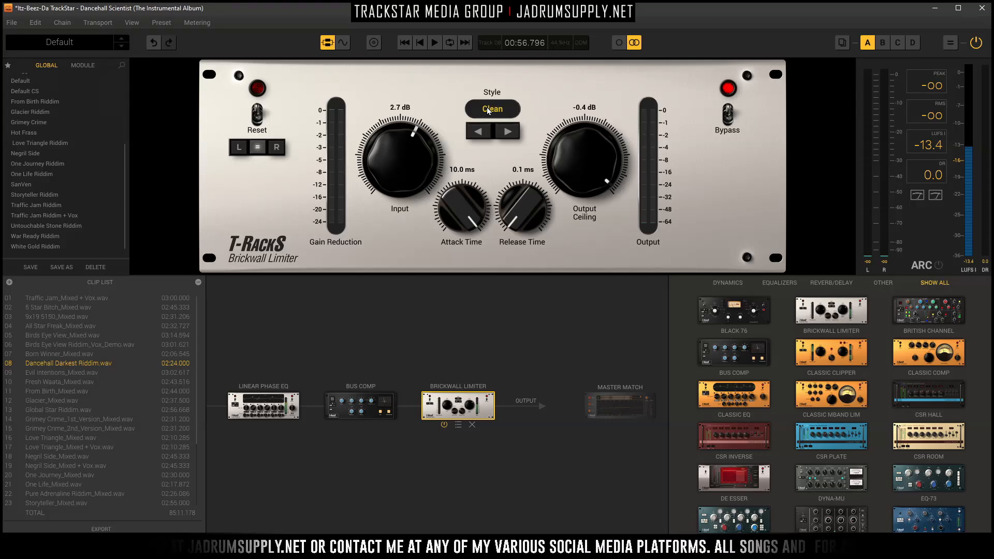
# Step through the Brickwall Limiter's styles, including Sat 1, and return the style to Clean.
pyautogui.click(509, 136)
pyautogui.click(513, 139)
pyautogui.click(514, 140)
pyautogui.click(515, 139)
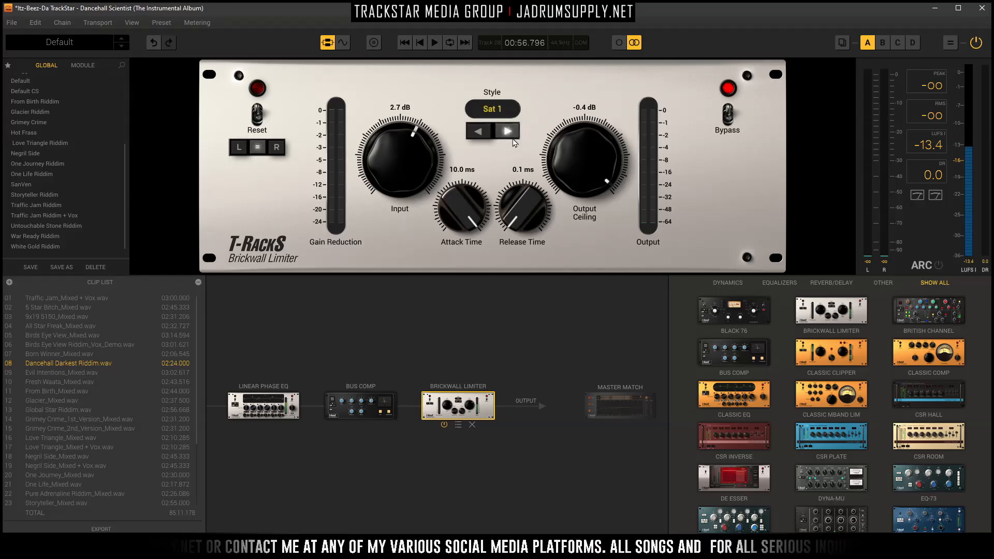
pyautogui.click(516, 138)
pyautogui.click(487, 132)
pyautogui.click(487, 132)
pyautogui.click(487, 131)
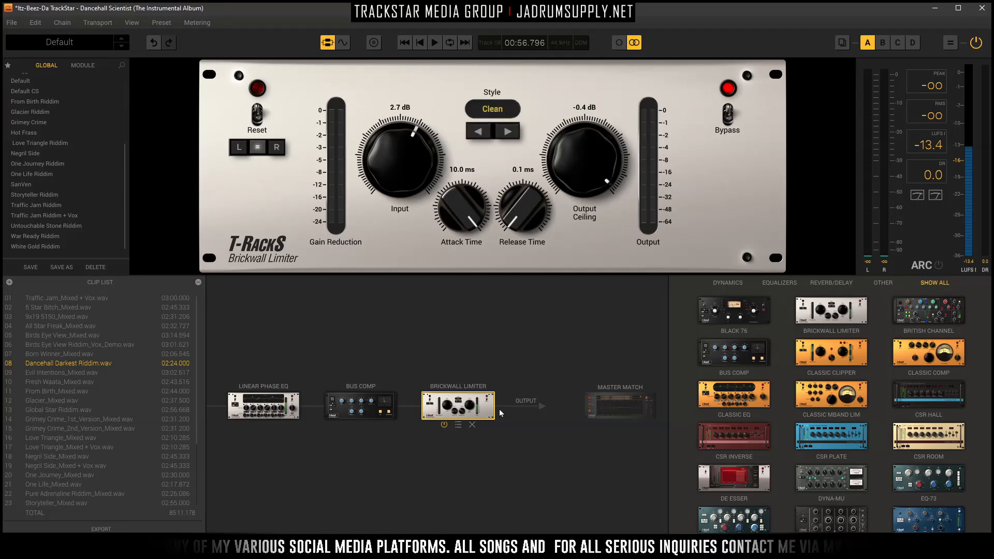
# Load Grimey Crime_1st_Version_Mixed, return to Dancehall Darkest Riddim, and look through the whole clip list.
pyautogui.click(64, 417)
pyautogui.click(78, 365)
pyautogui.scroll(-3, 104, 406)
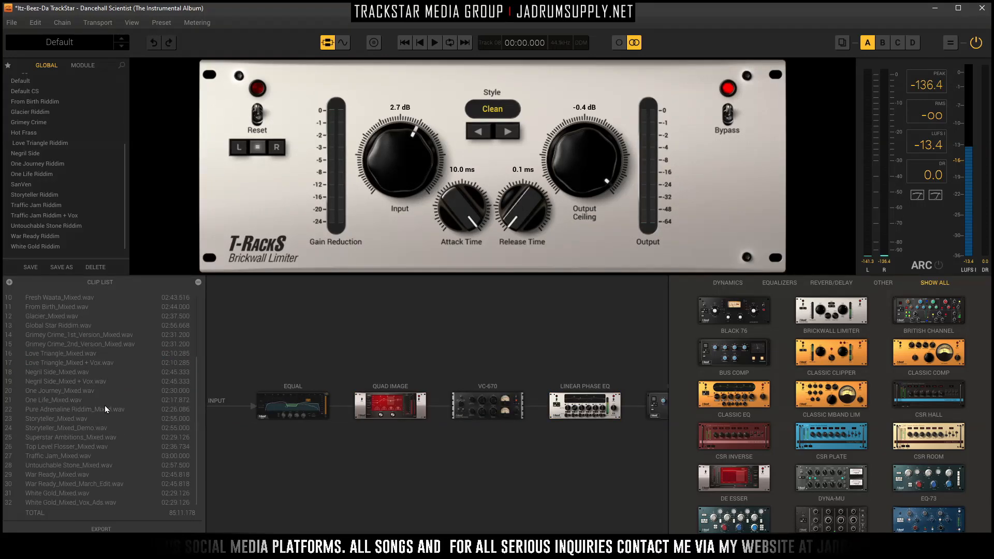
pyautogui.scroll(3, 96, 434)
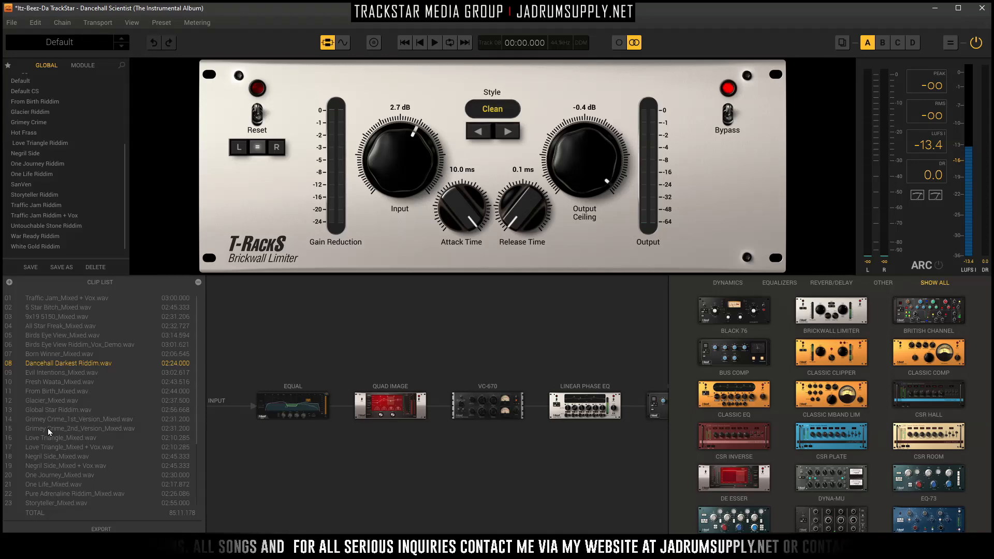
# Load the From Birth_Mixed clip and look at its EQ-PA, One, Classic Clipper and EQual settings.
pyautogui.click(64, 393)
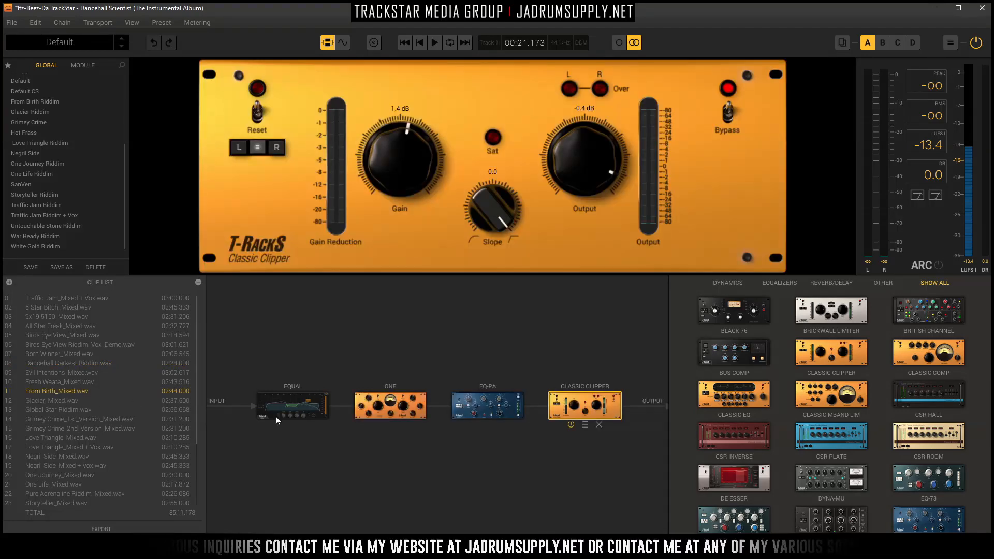
pyautogui.click(487, 407)
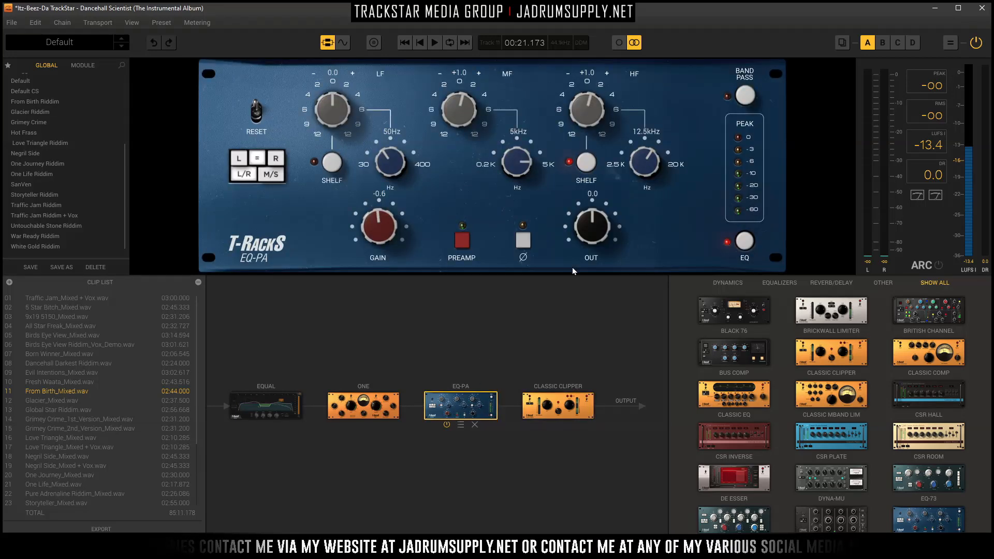
pyautogui.click(386, 411)
pyautogui.click(577, 408)
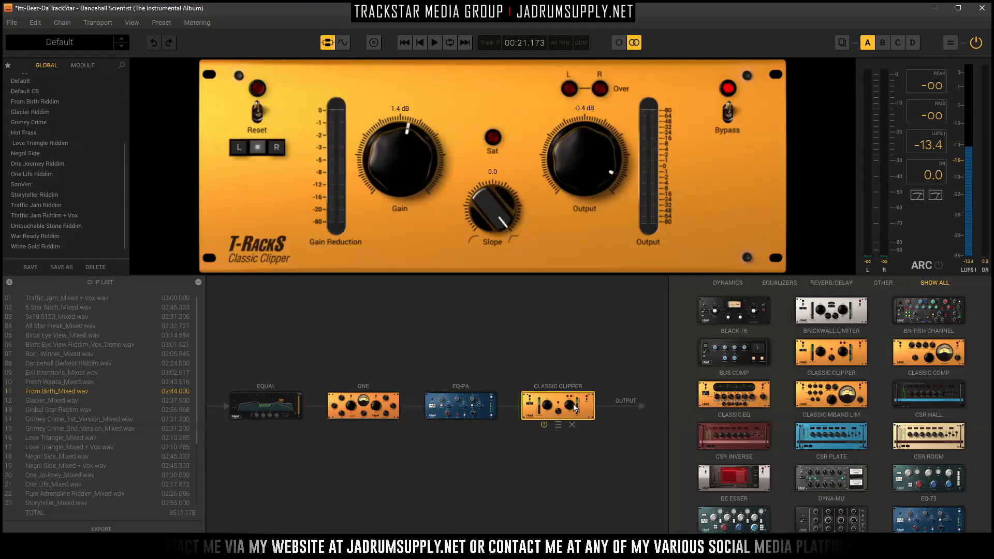
pyautogui.click(258, 408)
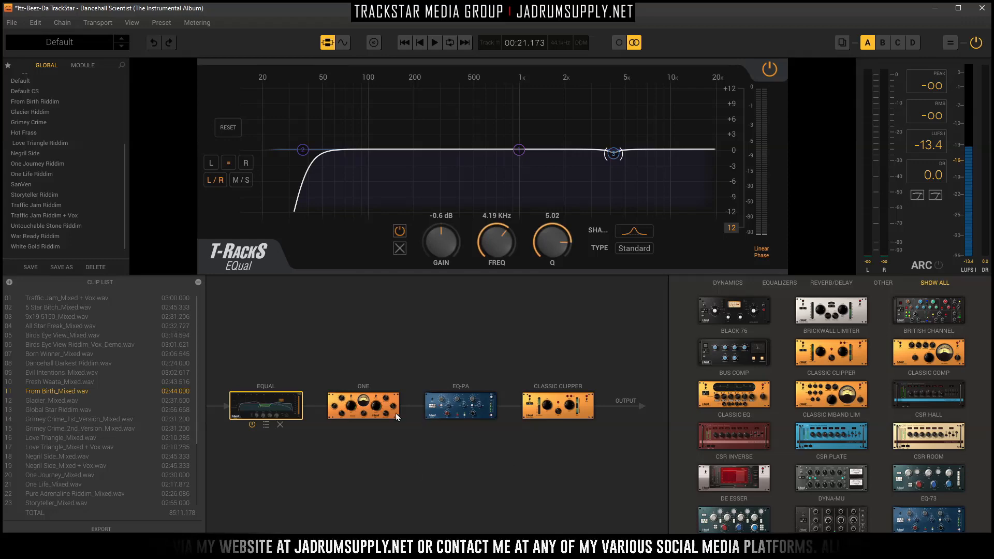
# Load the Love Triangle_Mixed clip and look at its Quad Image, One and Dyna-Mu settings.
pyautogui.click(62, 436)
pyautogui.click(389, 411)
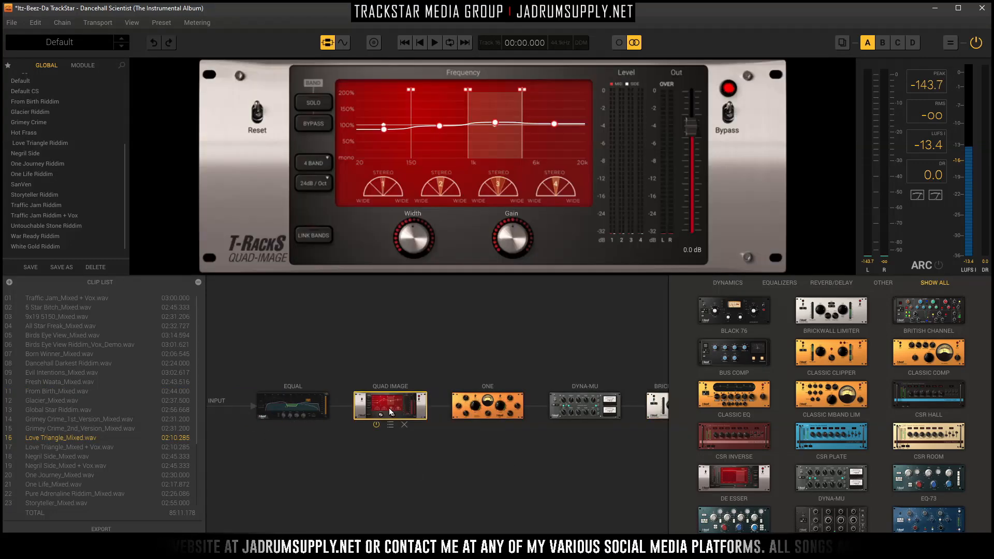
pyautogui.click(486, 412)
pyautogui.click(589, 407)
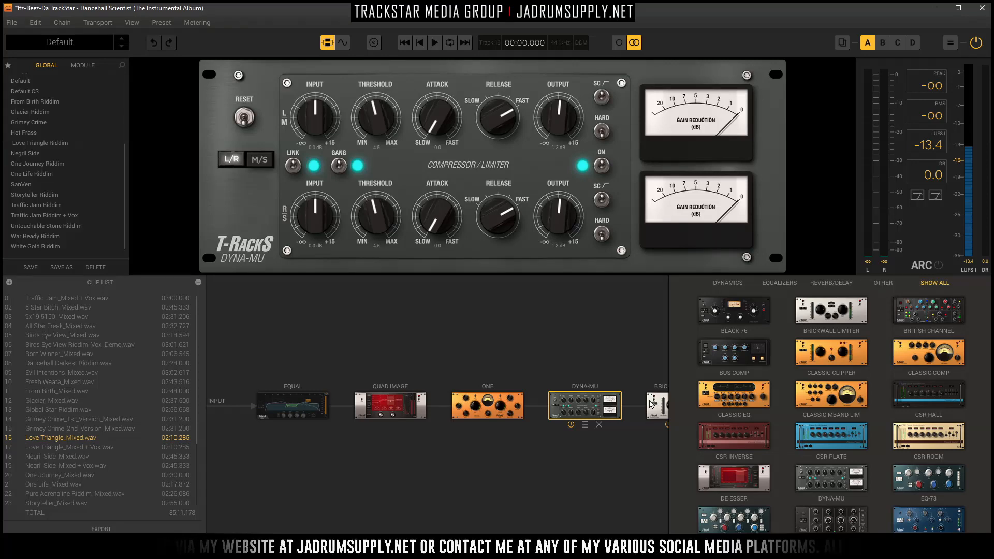
# Play the Love Triangle_Mixed + Vox clip and look at its One, Dyna-Mu, Brickwall Limiter and Quad Image settings.
pyautogui.doubleClick(60, 446)
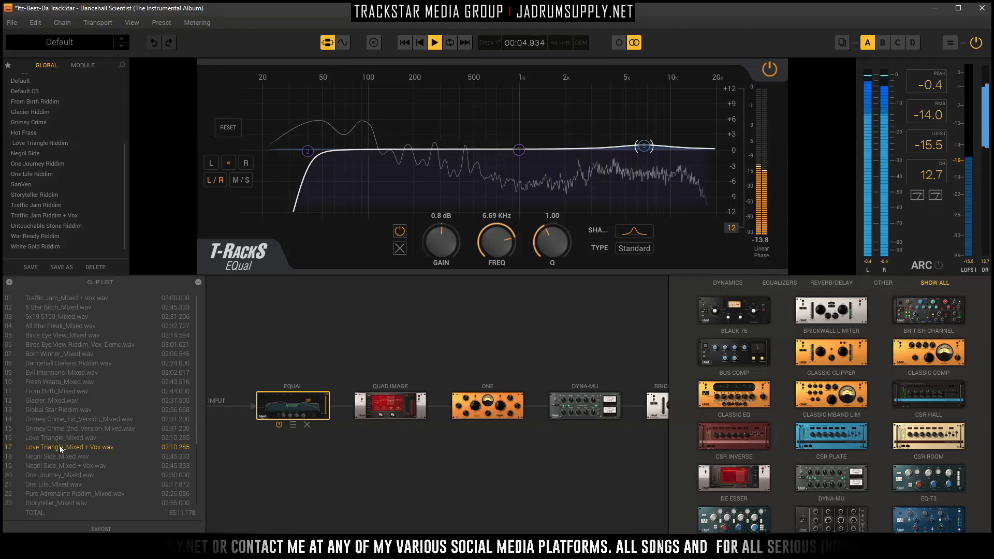
pyautogui.click(504, 405)
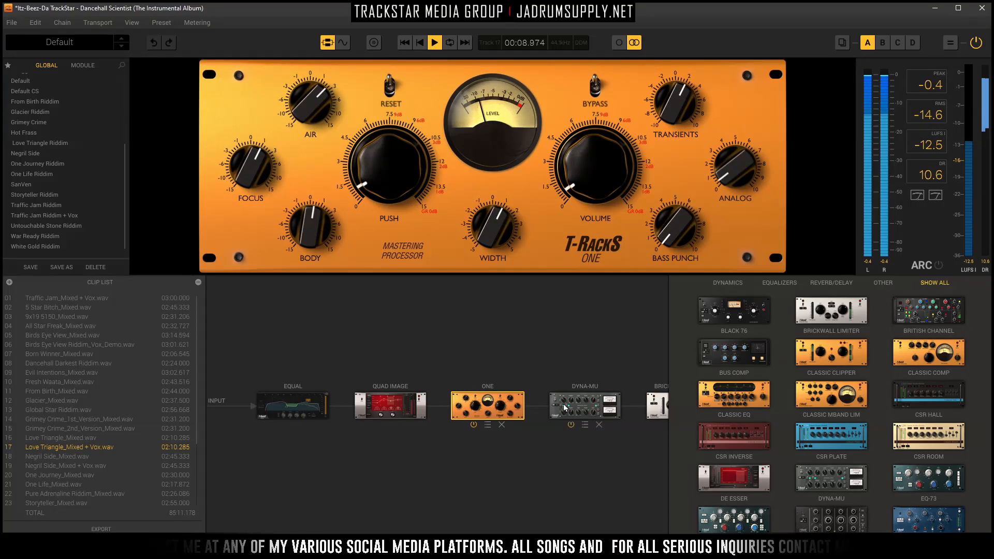
pyautogui.click(587, 410)
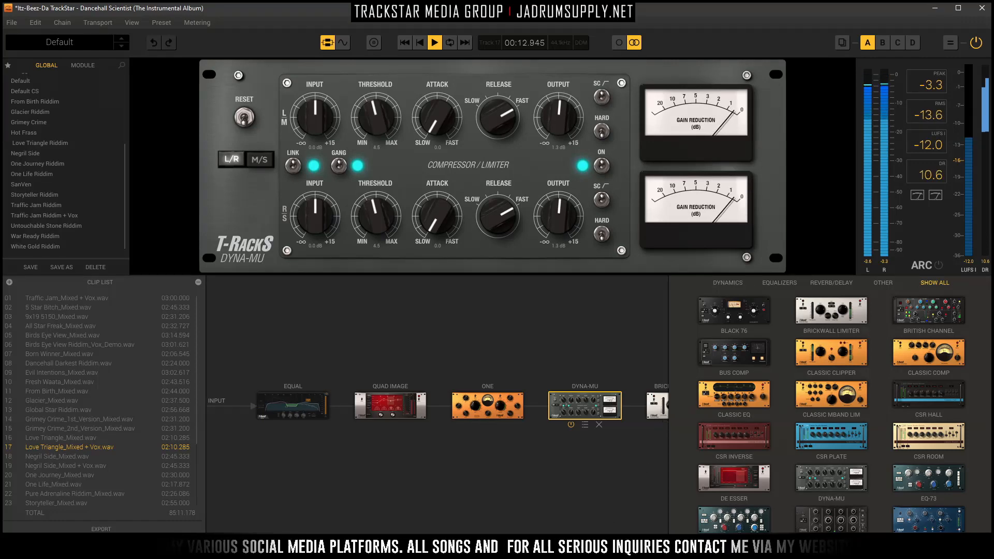
pyautogui.hscroll(3, 523, 418)
pyautogui.click(472, 410)
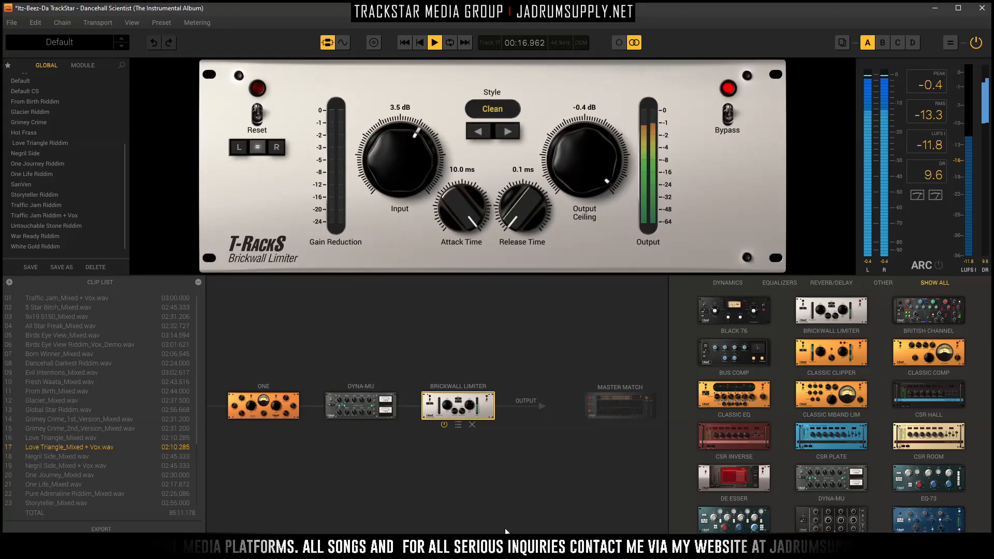
pyautogui.hscroll(-3, 337, 532)
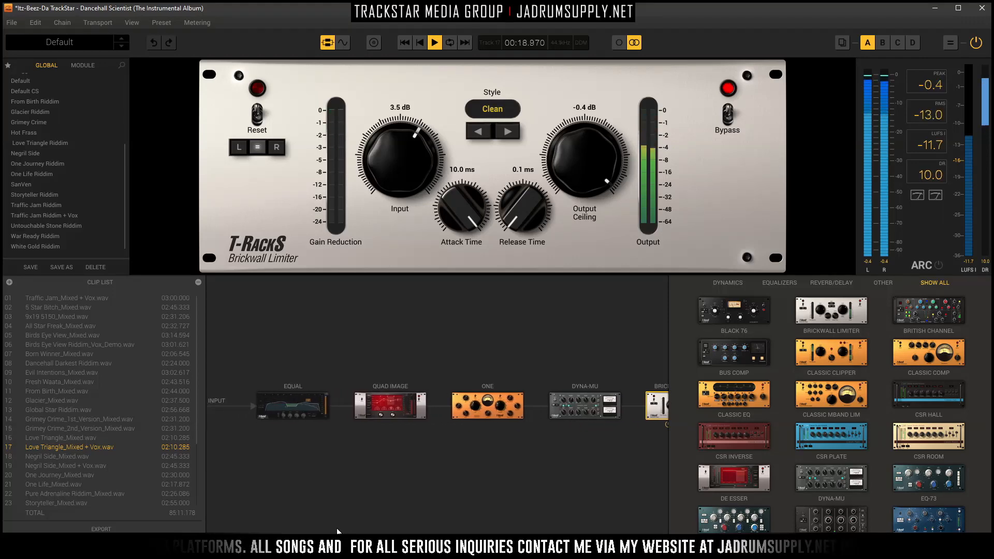
pyautogui.moveTo(399, 409)
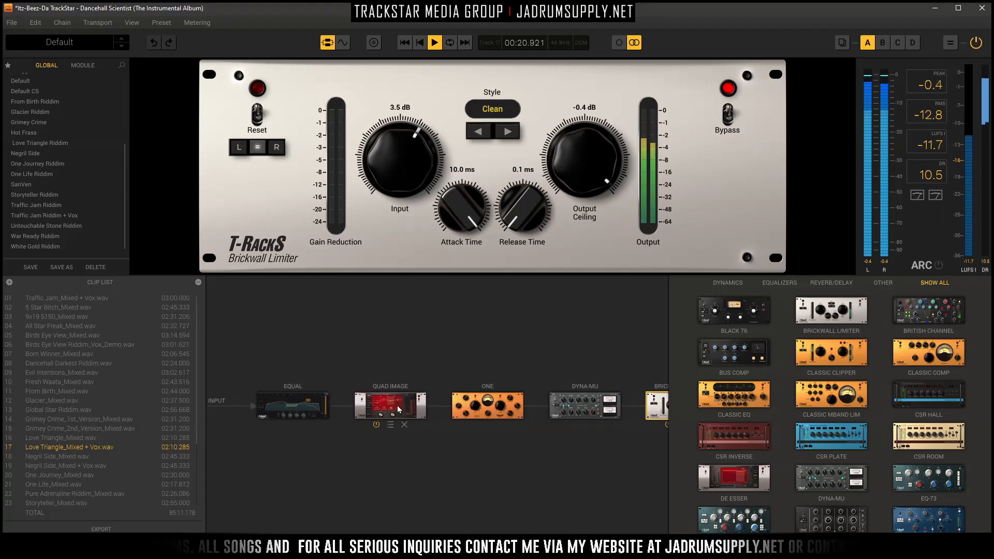
pyautogui.click(397, 409)
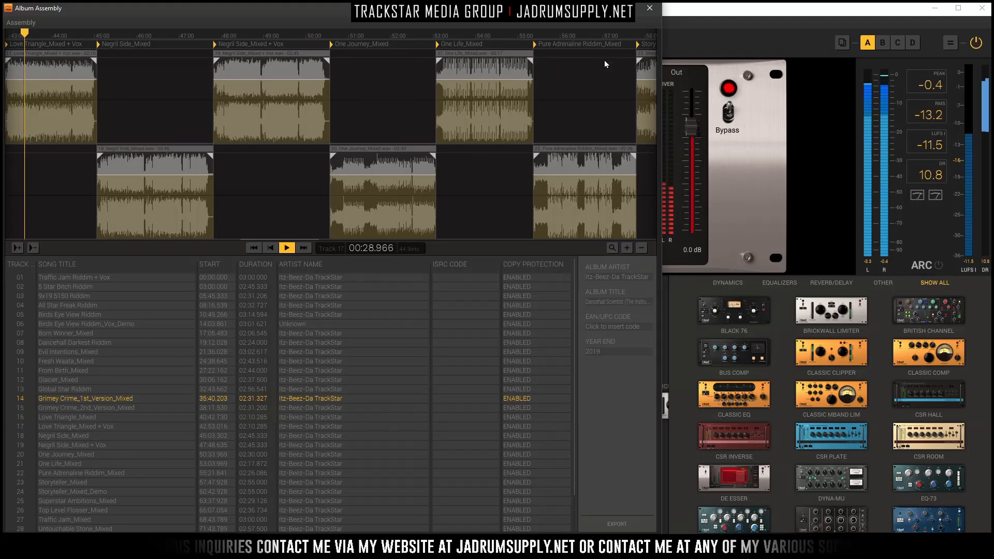
# Maximize the Album Assembly window and look through its track list.
pyautogui.click(626, 9)
pyautogui.scroll(-1, 529, 160)
pyautogui.scroll(-2, 504, 353)
pyautogui.scroll(2, 527, 405)
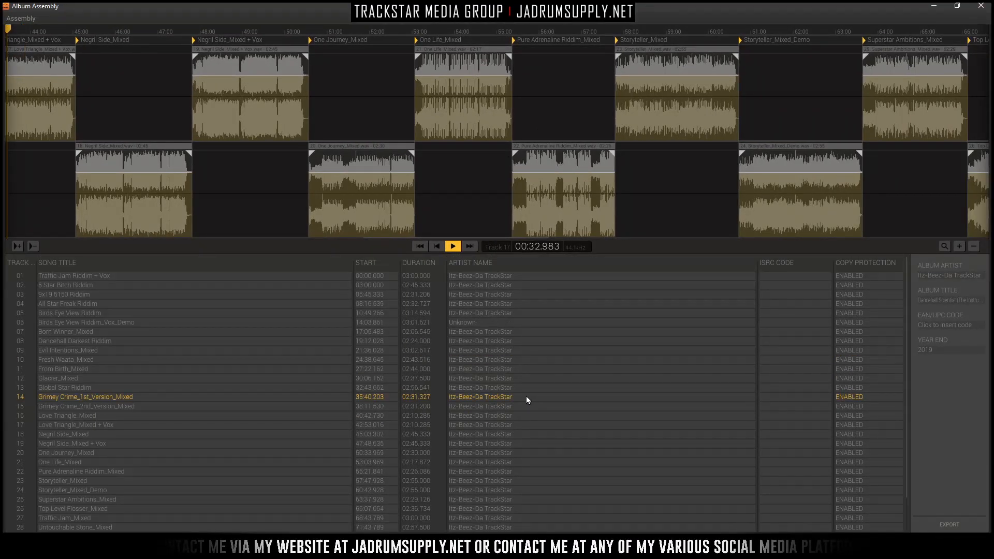